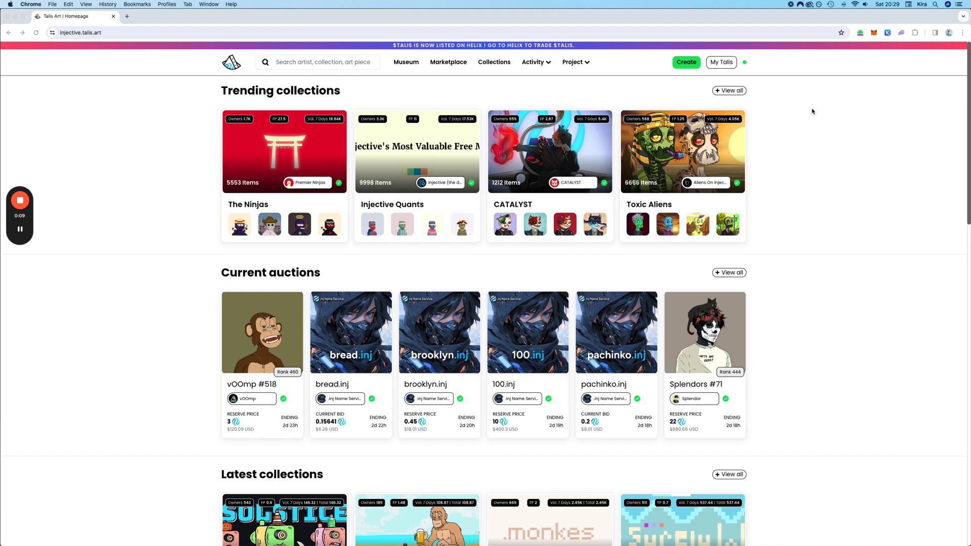
Step: Start a wallet connection from My Talis and tick 'I agree to the terms and conditions'
left_click(727, 66)
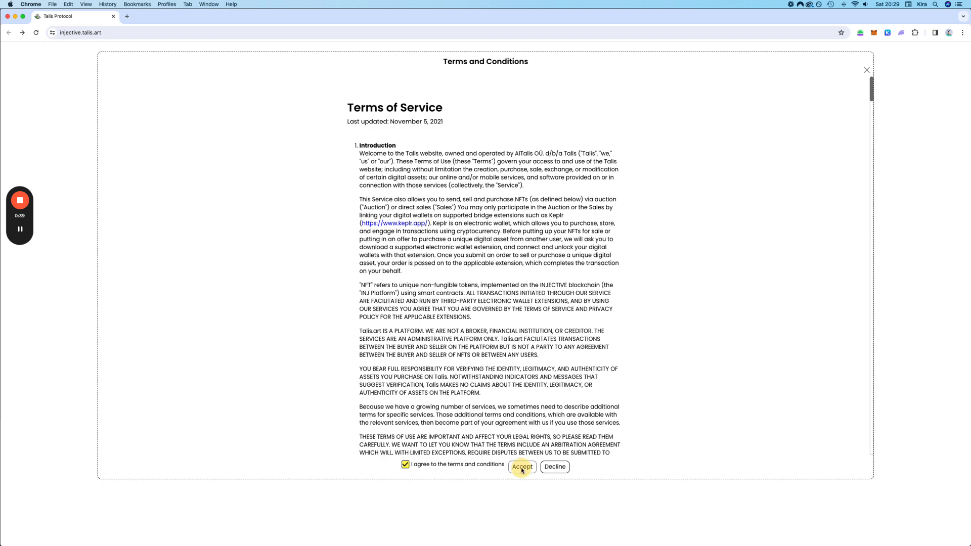
left_click(522, 467)
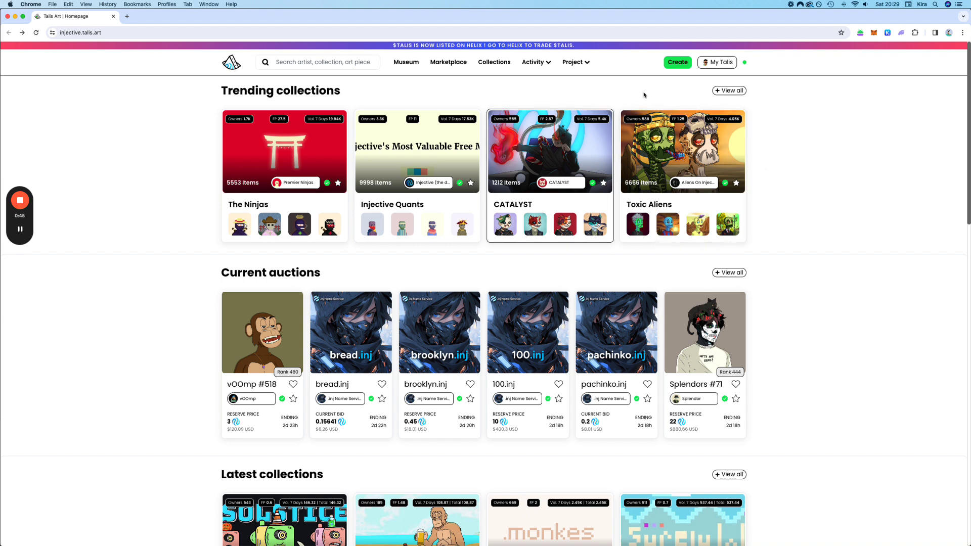
Step: Accept the terms, check the balance in the My Talis menu, and view Trending collections
left_click(723, 67)
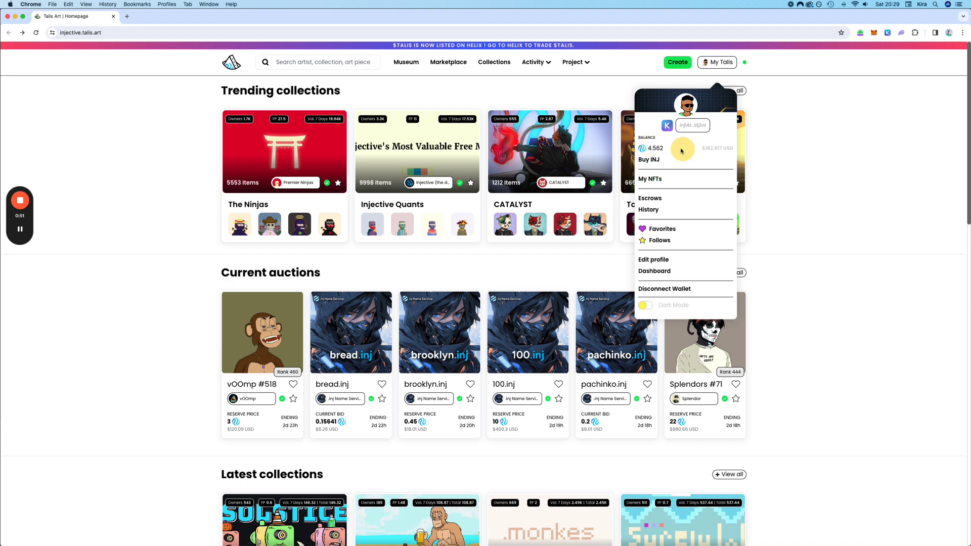
left_click(782, 136)
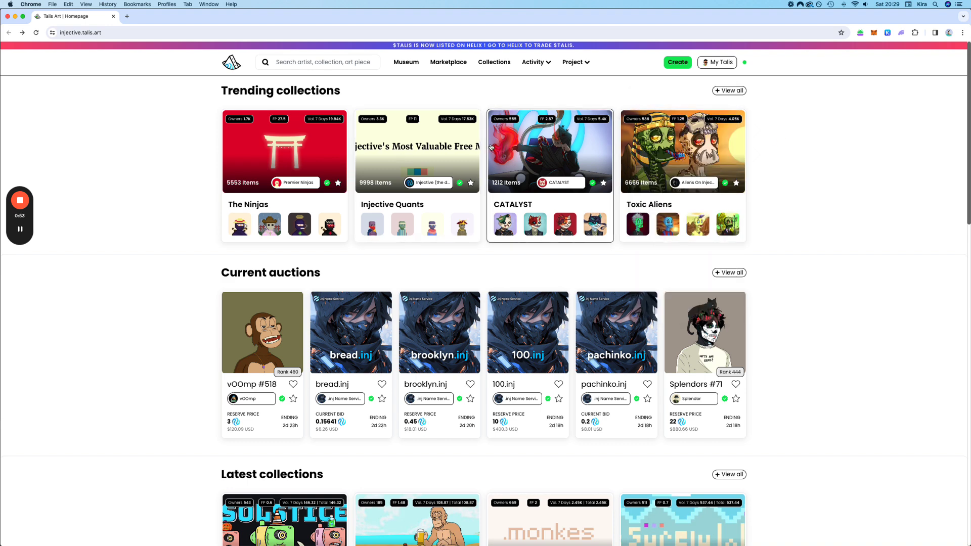
scroll(491, 147, "down", 4)
scroll(491, 147, "up", 5)
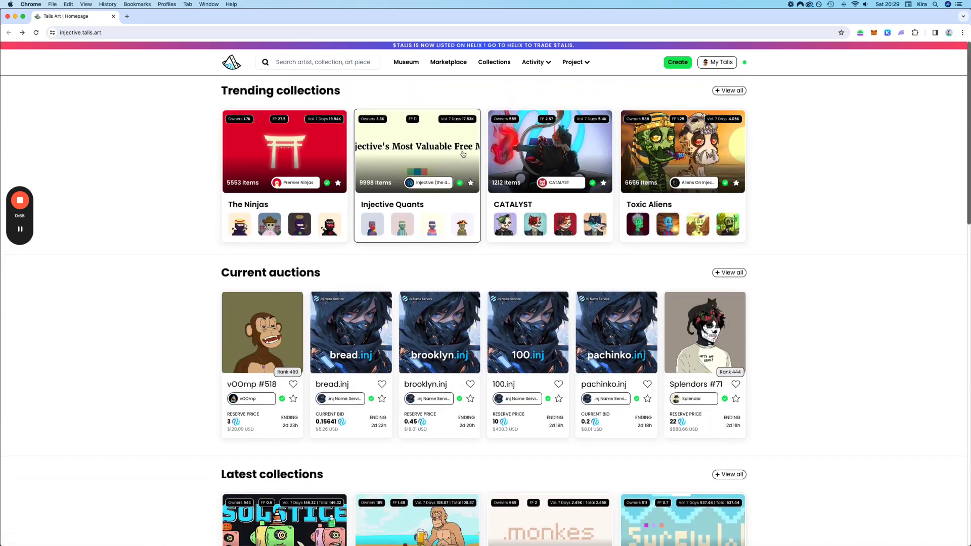
scroll(463, 153, "down", 12)
scroll(463, 152, "down", 3)
scroll(470, 153, "up", 10)
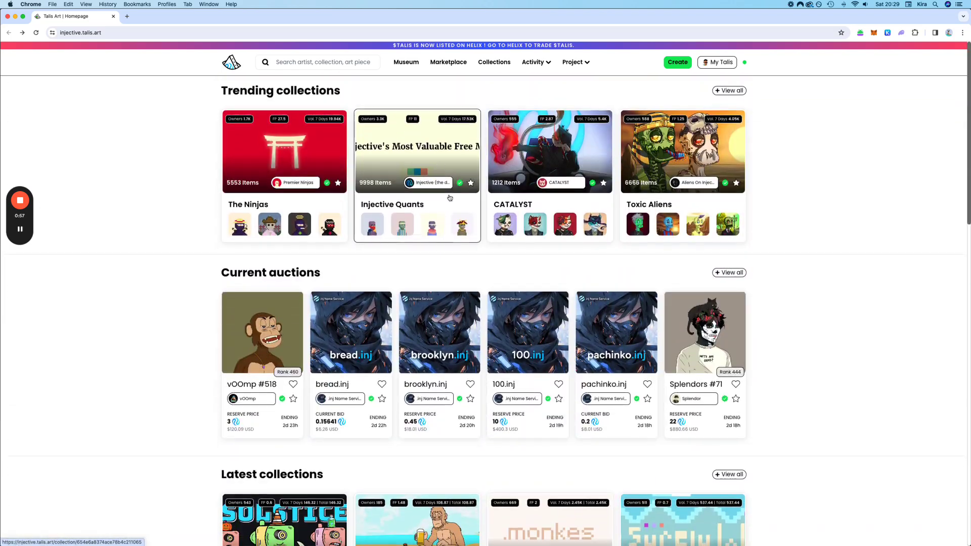
scroll(475, 153, "down", 7)
scroll(470, 152, "up", 8)
Step: Scroll down through current auctions, latest collections and most followed artists
scroll(440, 138, "down", 5)
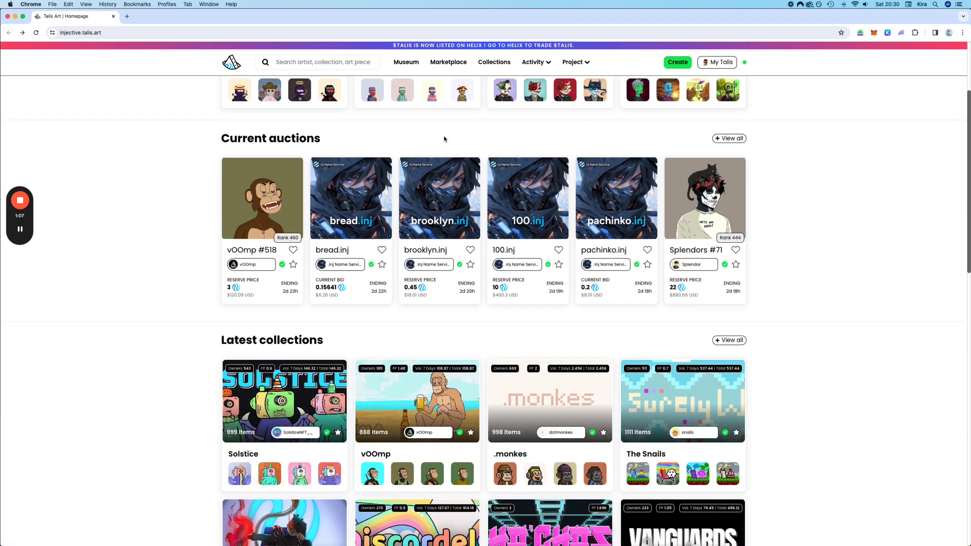
scroll(417, 198, "down", 6)
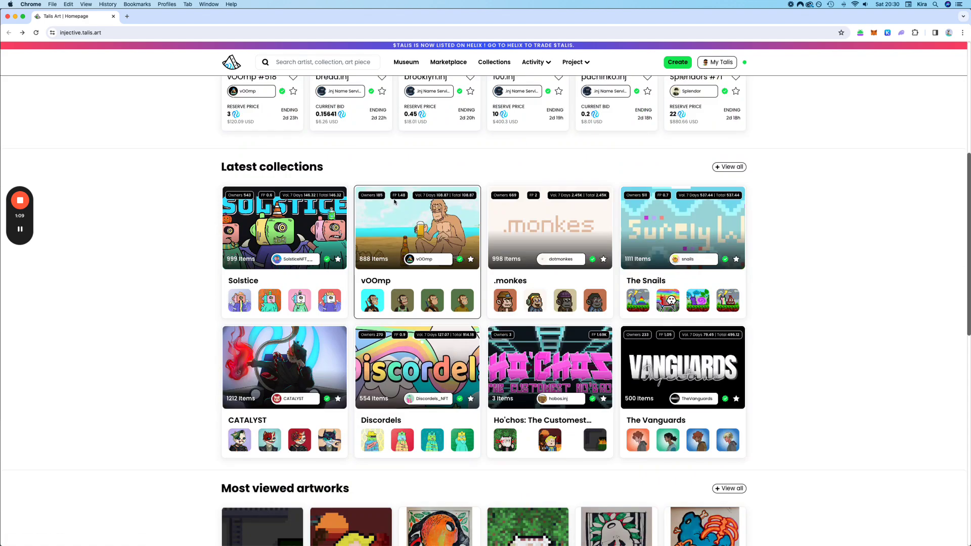
scroll(384, 169, "down", 3)
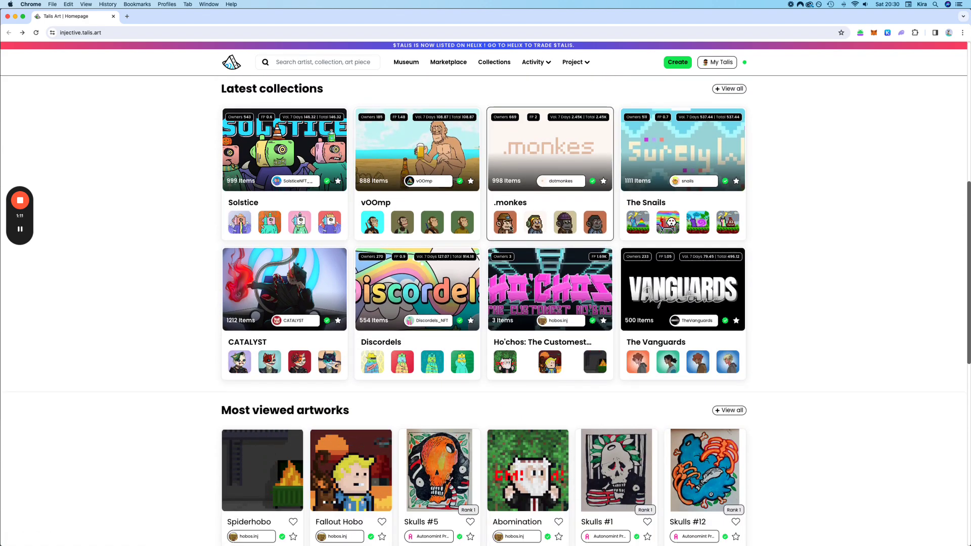
scroll(511, 225, "down", 1)
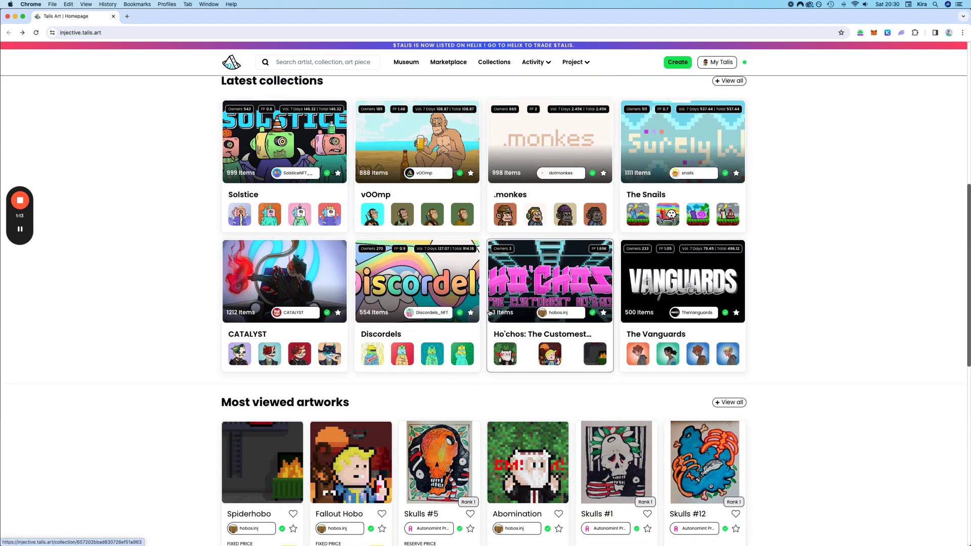
scroll(415, 206, "down", 7)
scroll(415, 206, "down", 10)
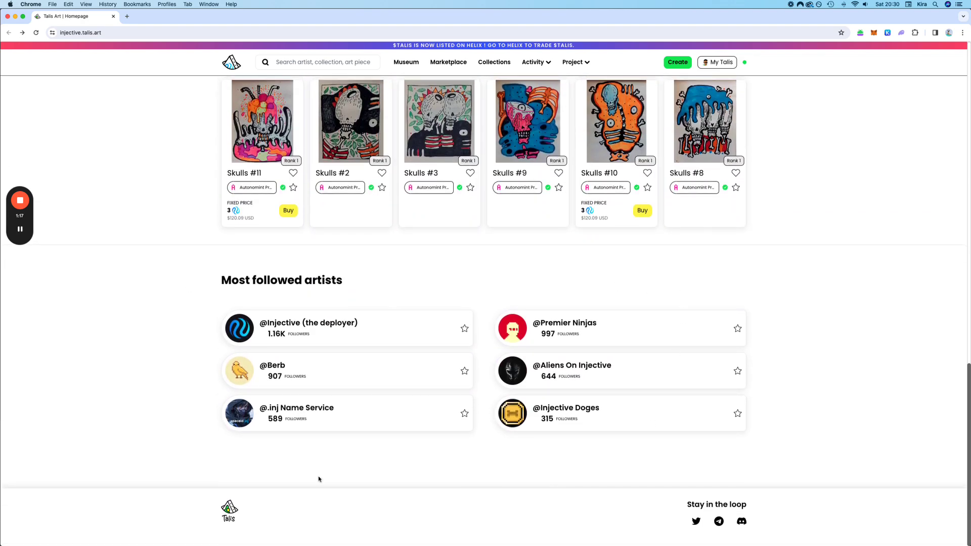
scroll(433, 326, "up", 20)
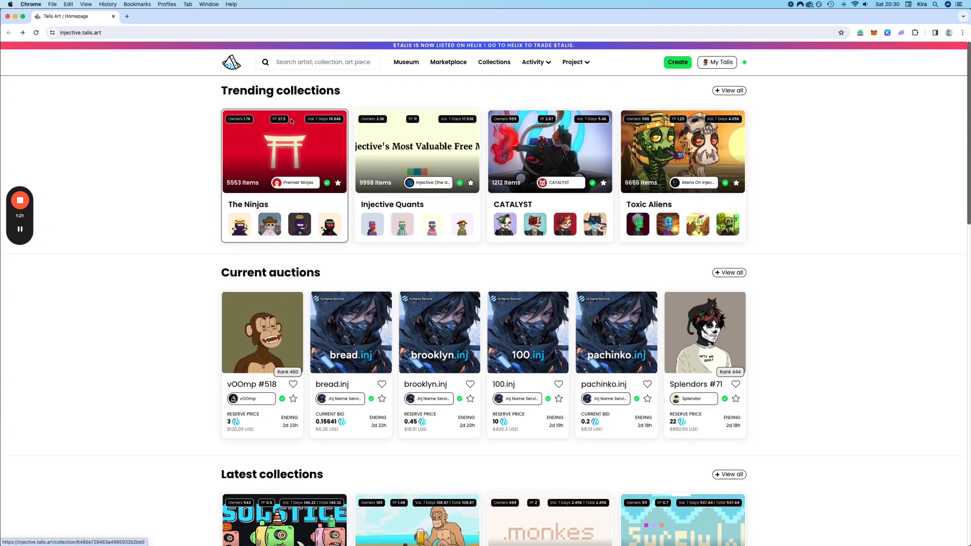
Step: Open The Ninjas collection and filter it to the Crown head trait
left_click(289, 143)
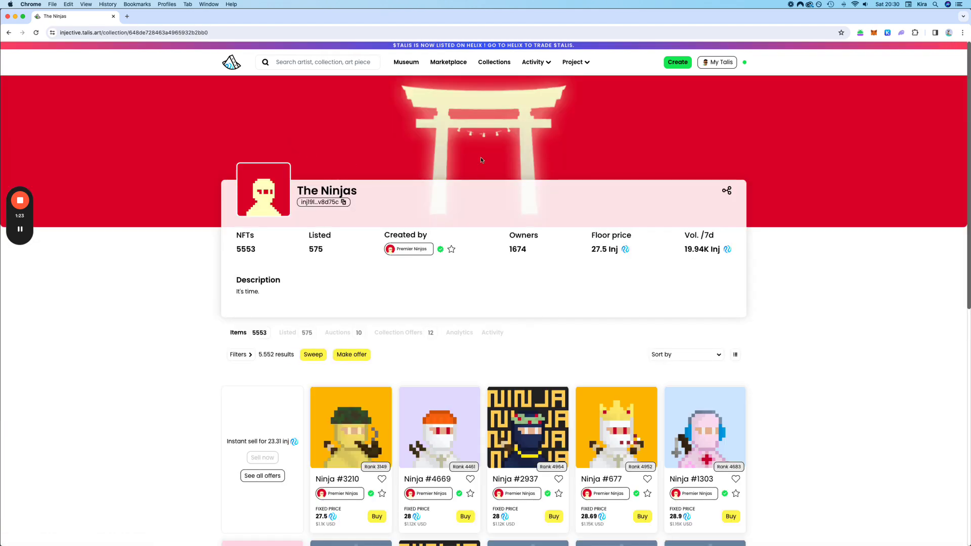
scroll(481, 157, "down", 5)
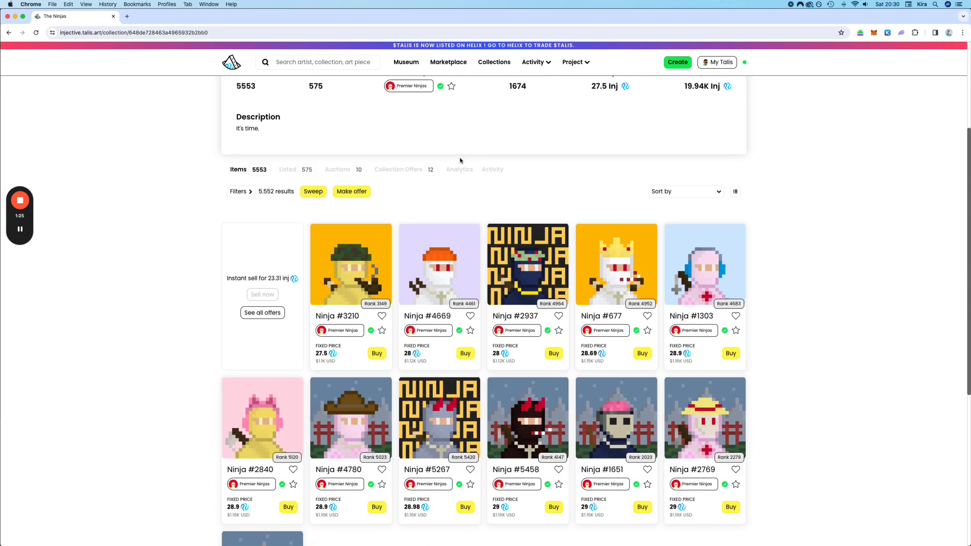
left_click(239, 192)
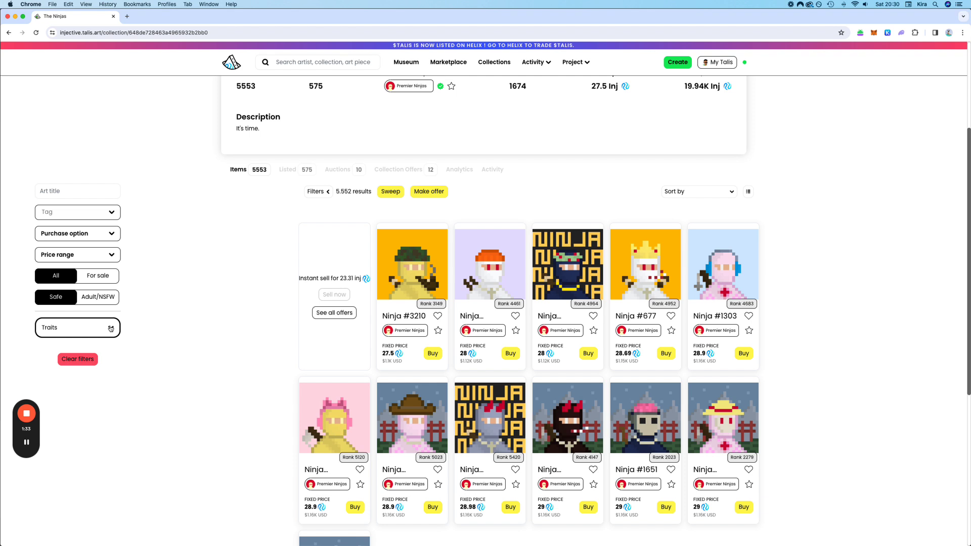
left_click(111, 329)
scroll(115, 311, "down", 5)
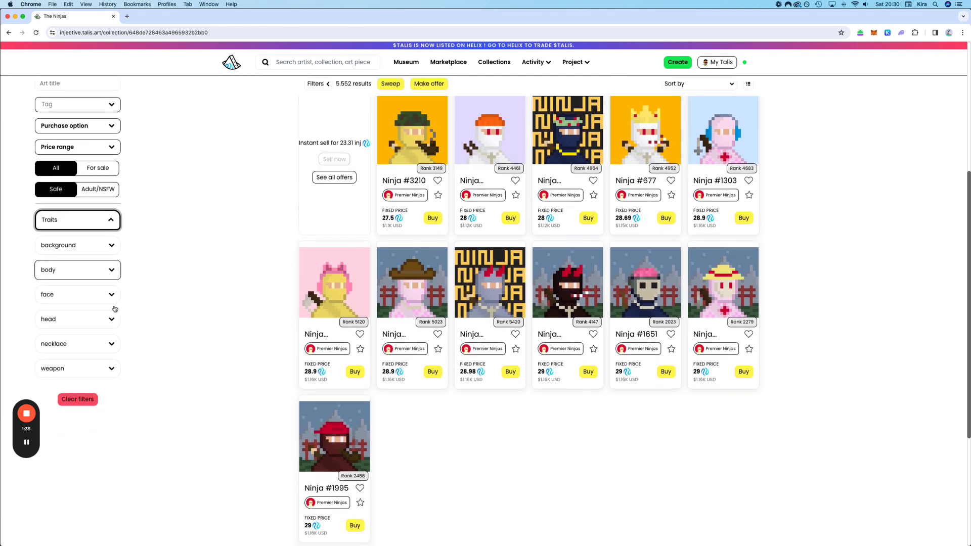
left_click(109, 320)
scroll(109, 322, "down", 1)
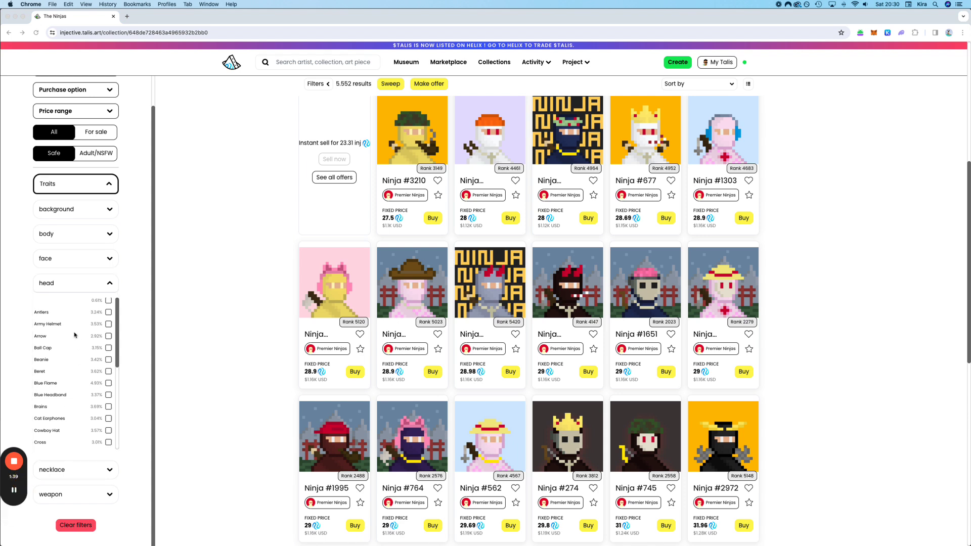
scroll(74, 334, "down", 3)
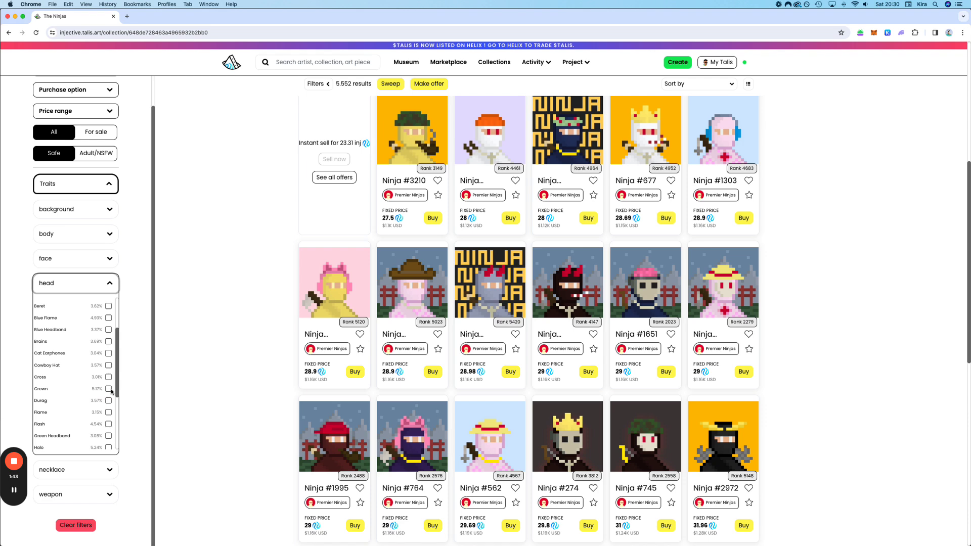
left_click(107, 389)
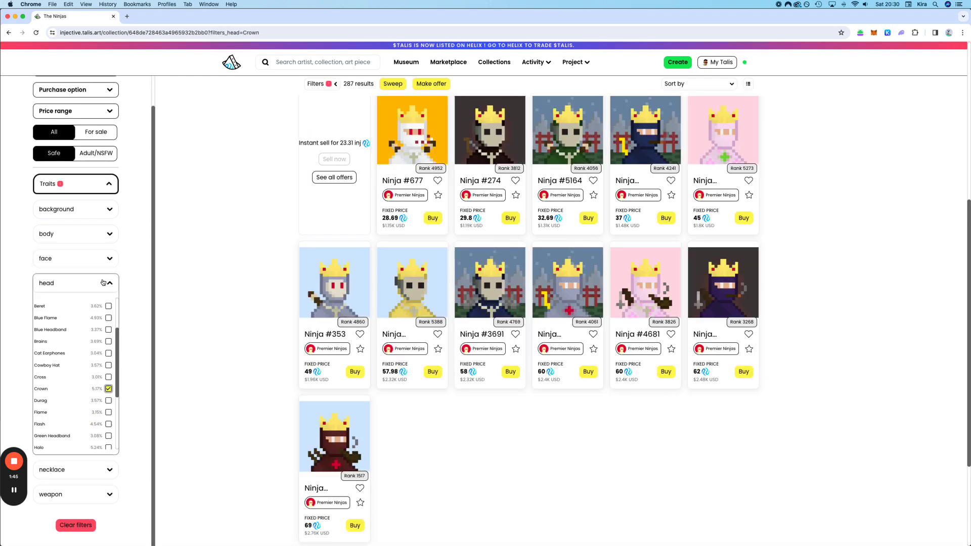
left_click(103, 283)
scroll(570, 289, "up", 3)
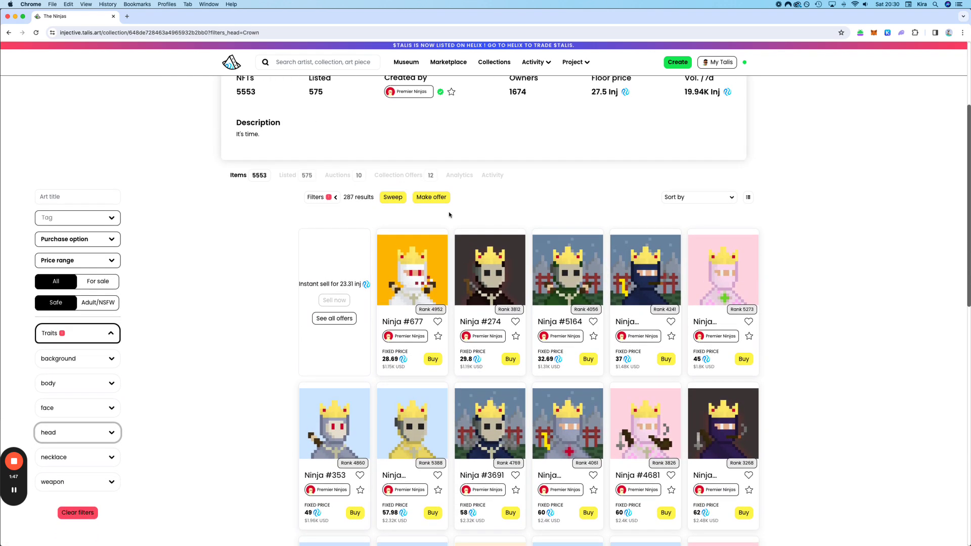
Step: Sort the Crown ninjas by Price: Low to High
left_click(713, 202)
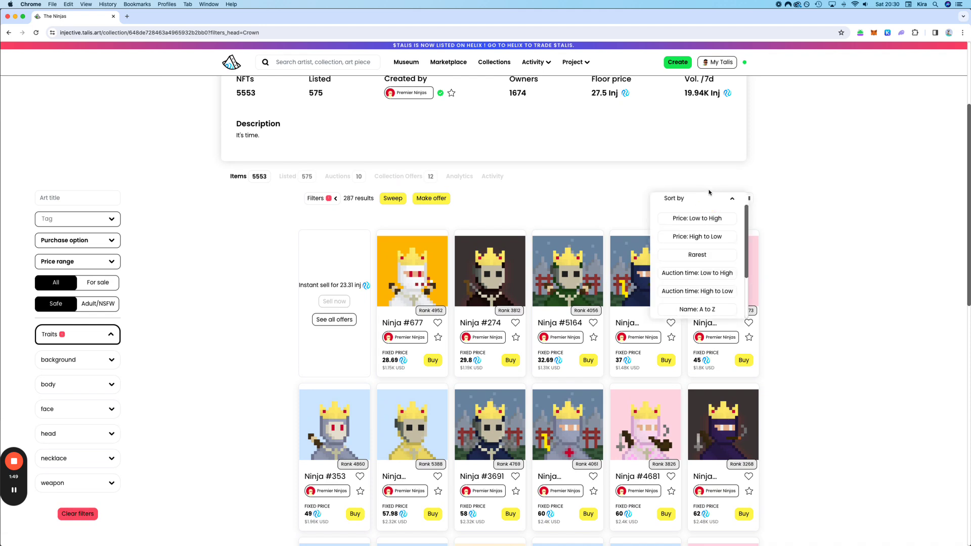
scroll(710, 192, "down", 1)
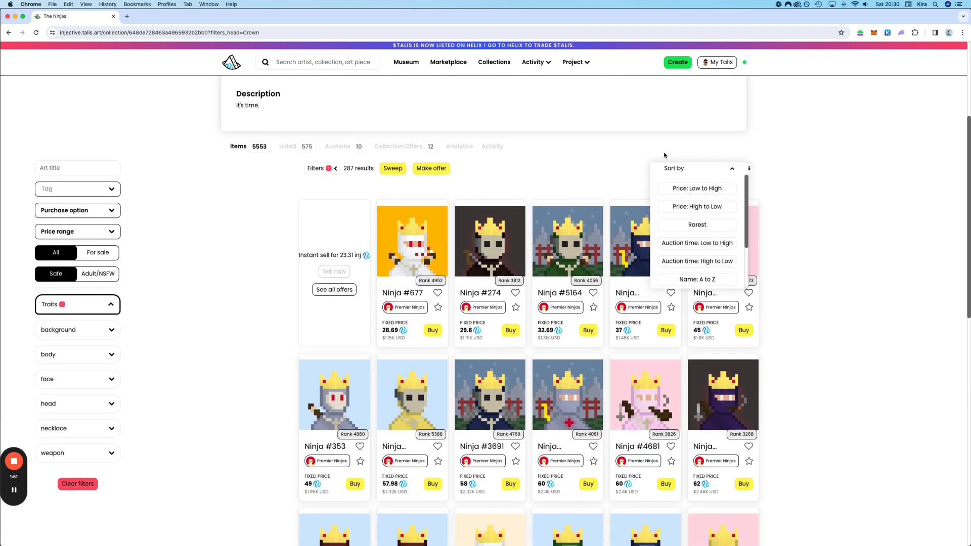
left_click(677, 249)
left_click(694, 189)
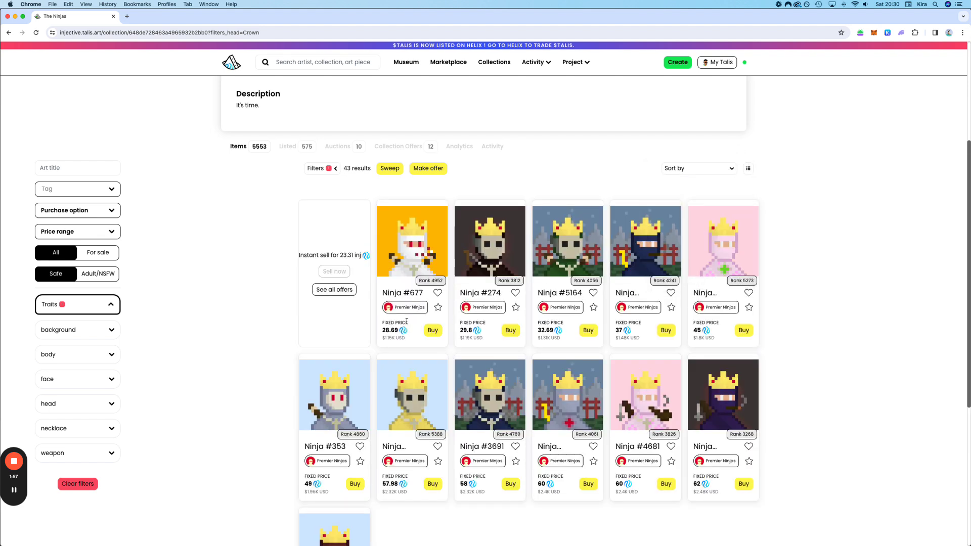
Step: Try to buy Ninja #677, which fails for insufficient funds
left_click(432, 330)
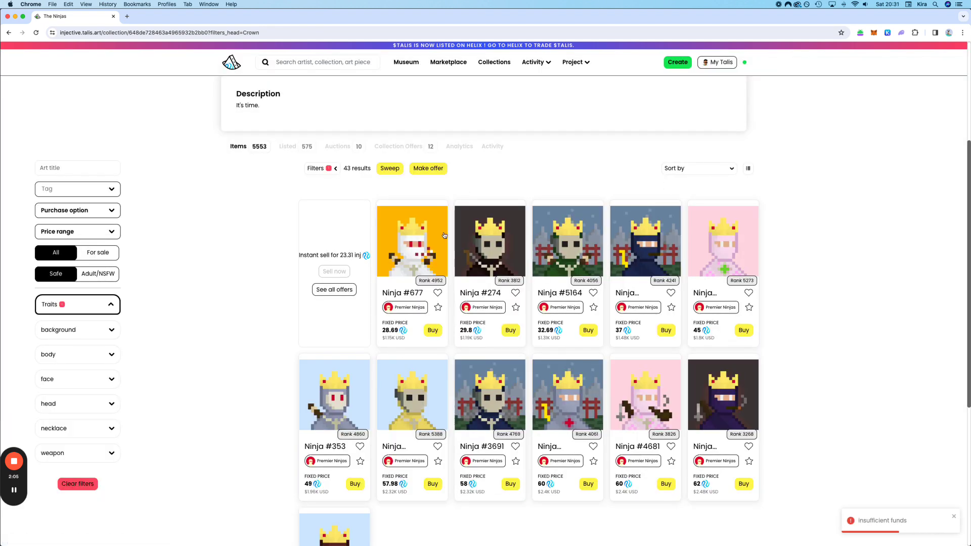
scroll(446, 235, "down", 2)
scroll(451, 246, "up", 2)
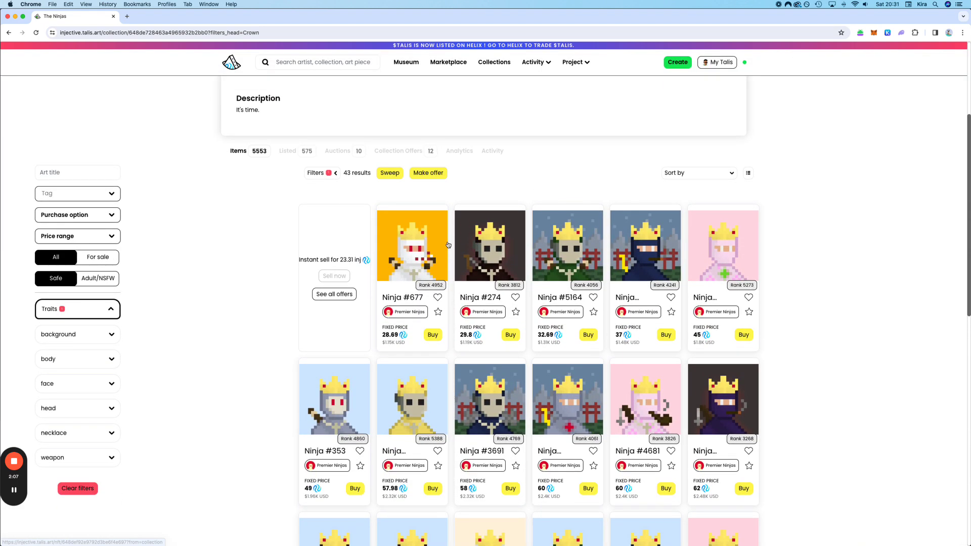
scroll(396, 258, "up", 5)
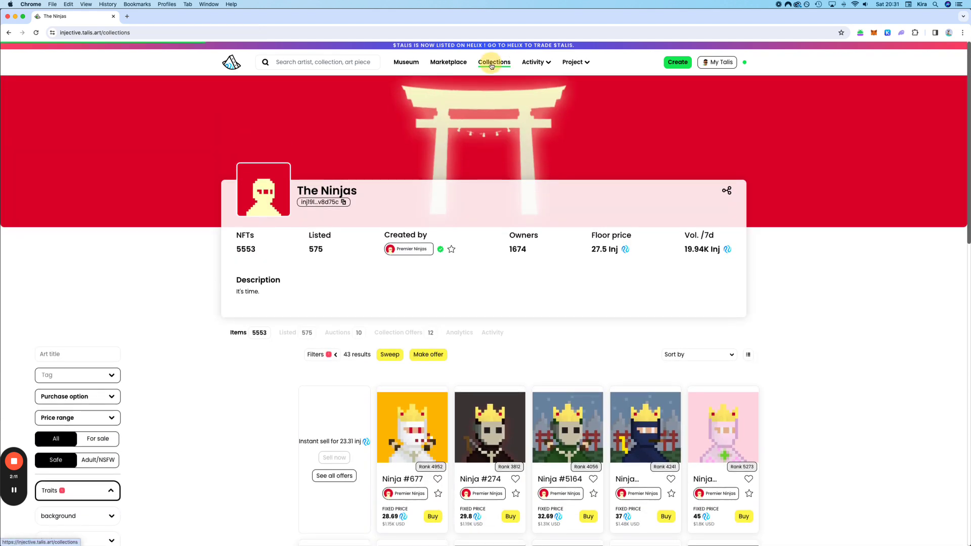
Step: Search 'rugberb', open The RugBerbs collection, and scroll to its 2,222 priced items
left_click(489, 62)
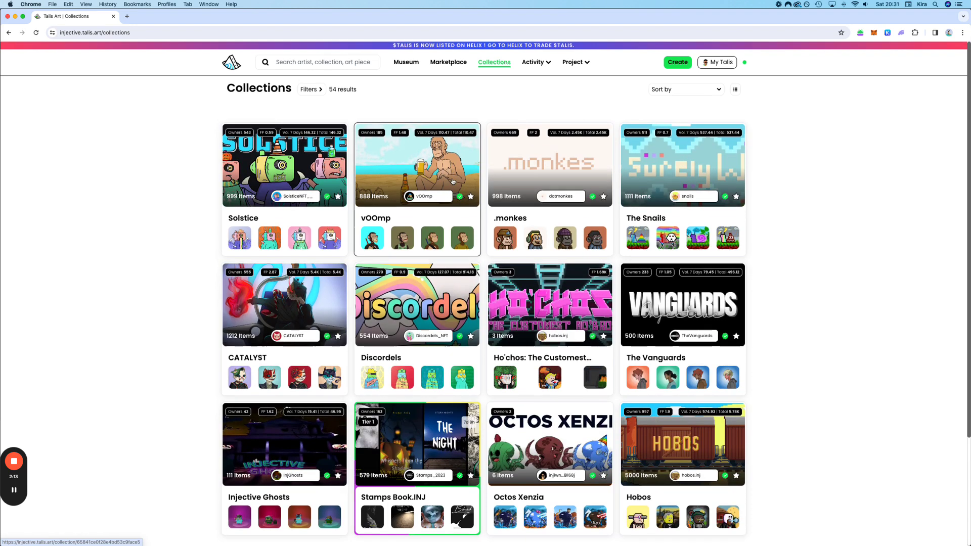
left_click(234, 64)
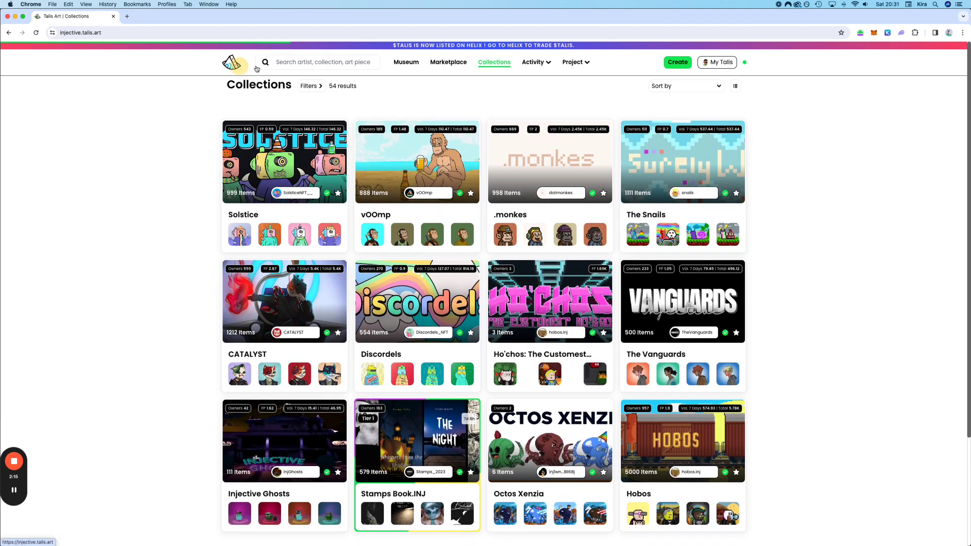
left_click(287, 63)
type("rugberb")
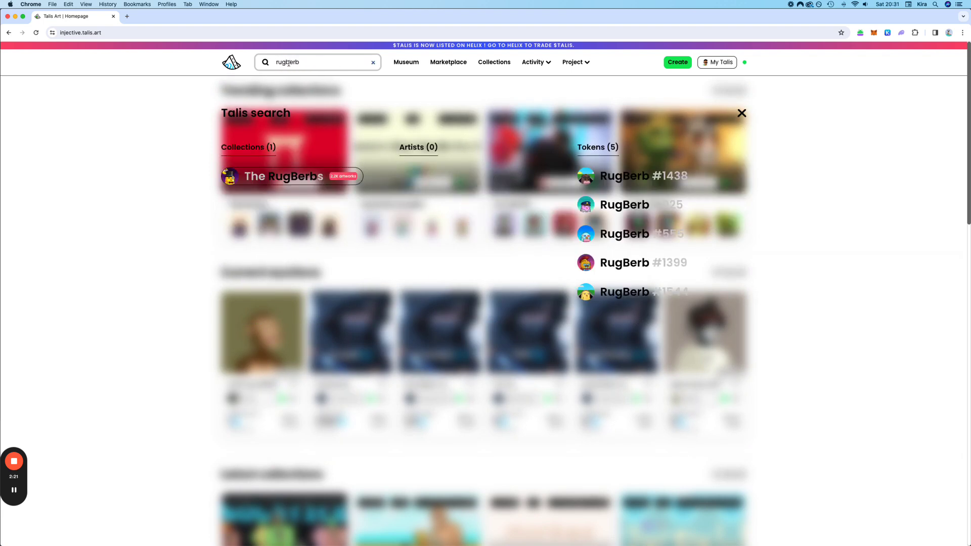
left_click(260, 177)
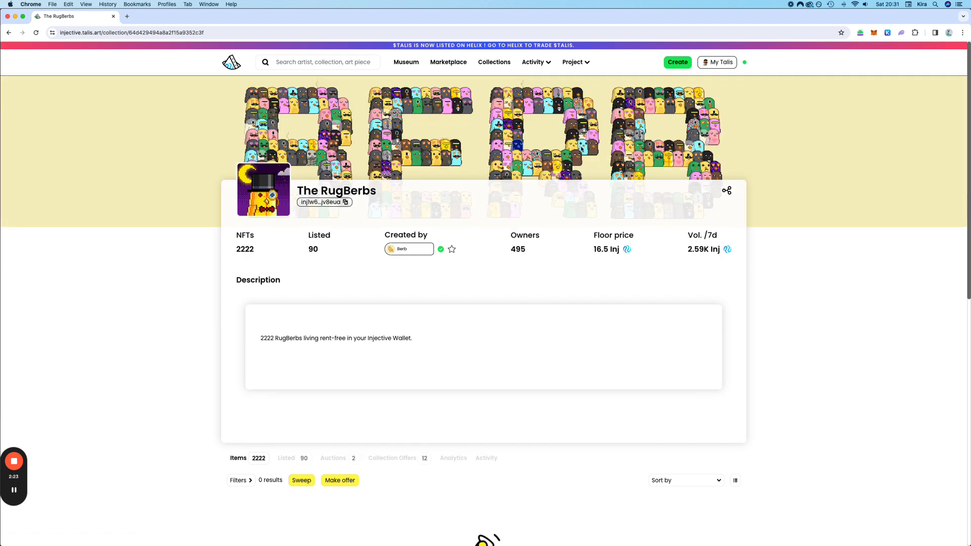
scroll(542, 113, "down", 5)
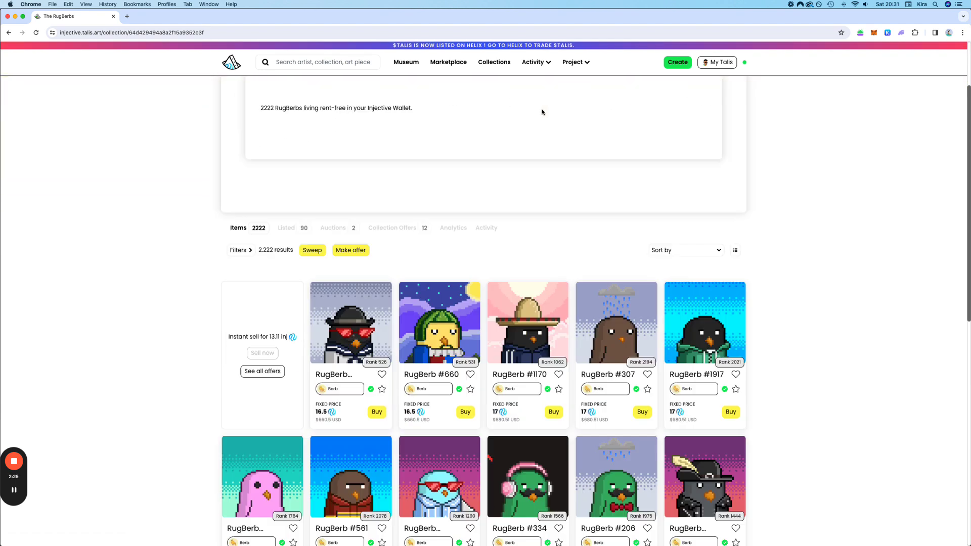
scroll(499, 109, "down", 2)
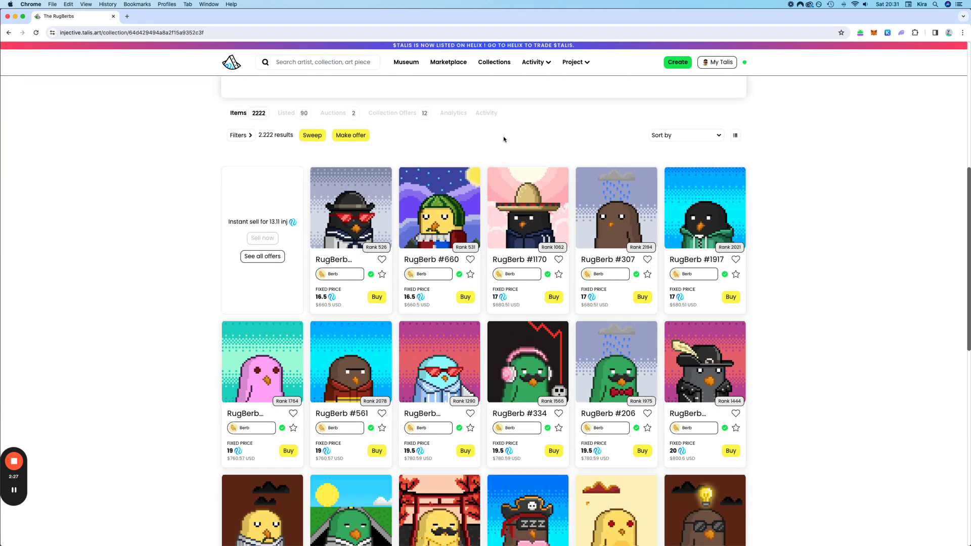
scroll(503, 139, "up", 3)
scroll(455, 167, "down", 1)
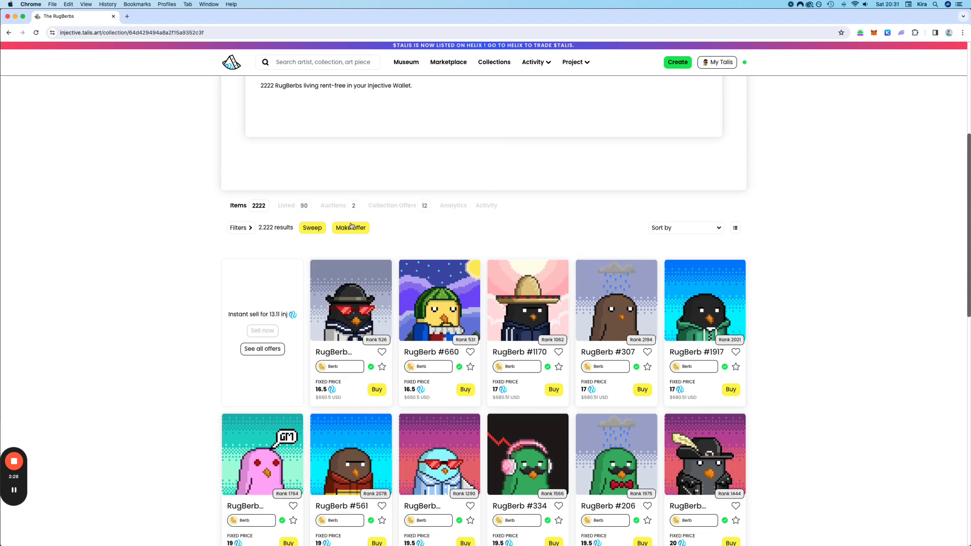
left_click(319, 231)
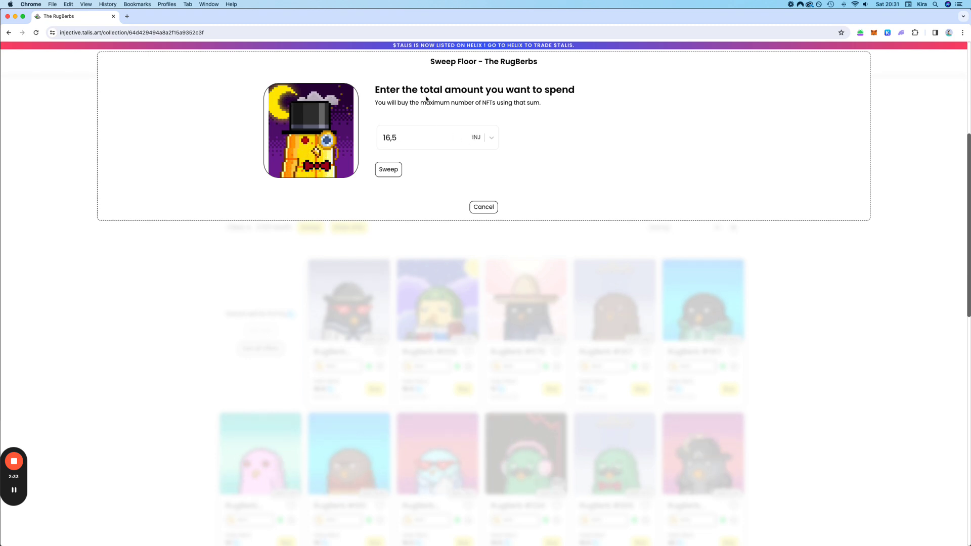
left_click(439, 135)
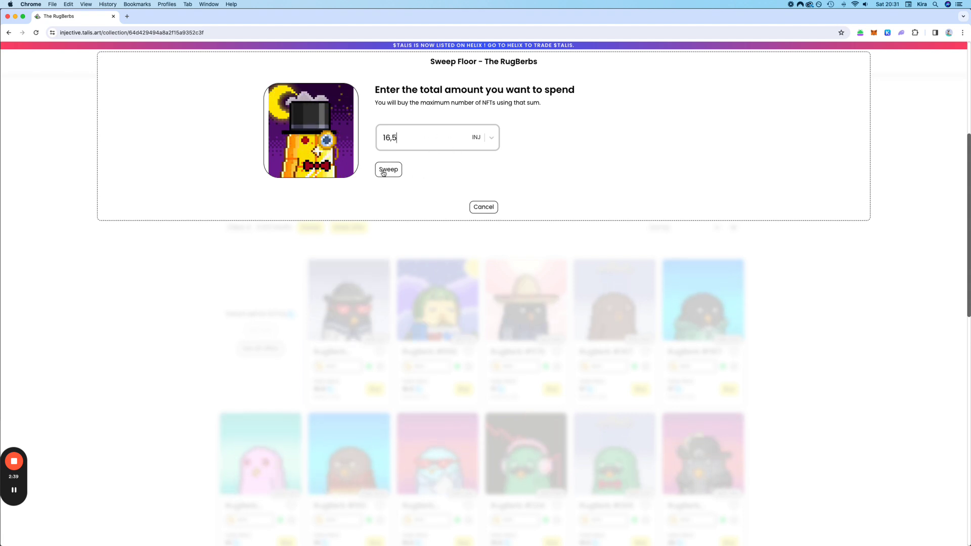
left_click(485, 209)
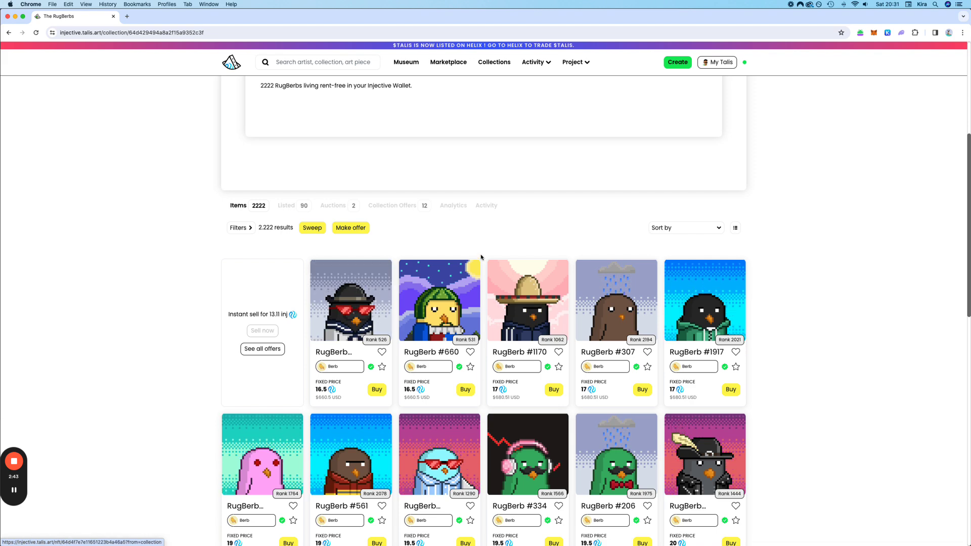
scroll(480, 257, "down", 1)
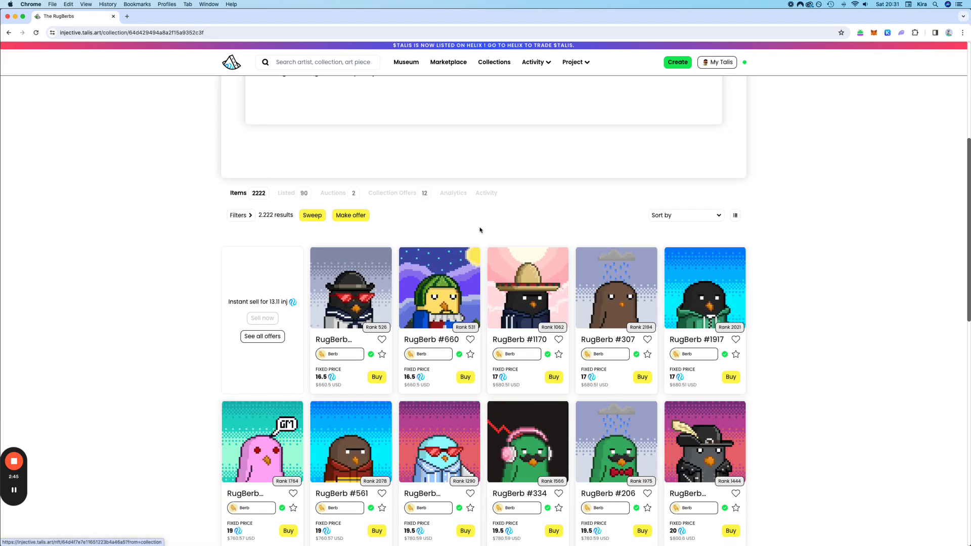
scroll(484, 212, "down", 2)
scroll(438, 199, "up", 3)
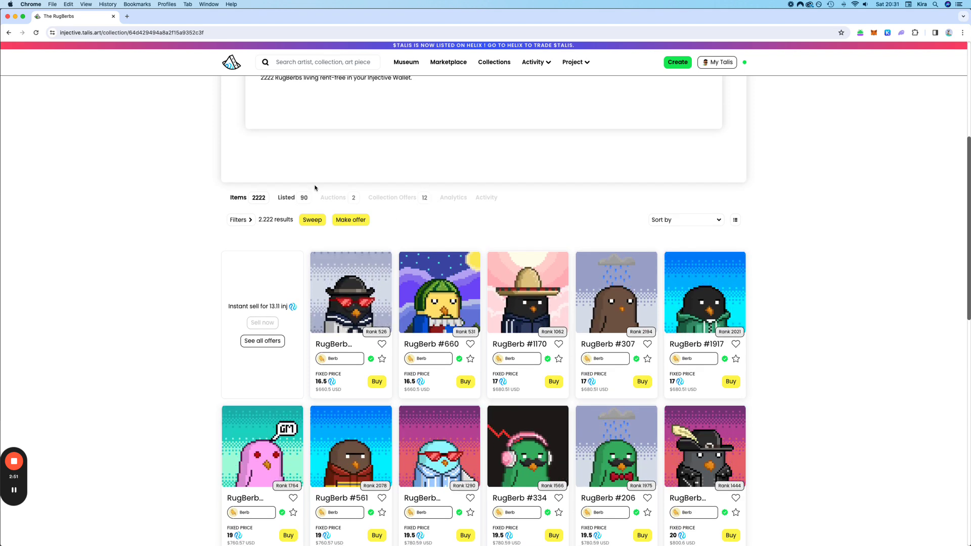
left_click(344, 199)
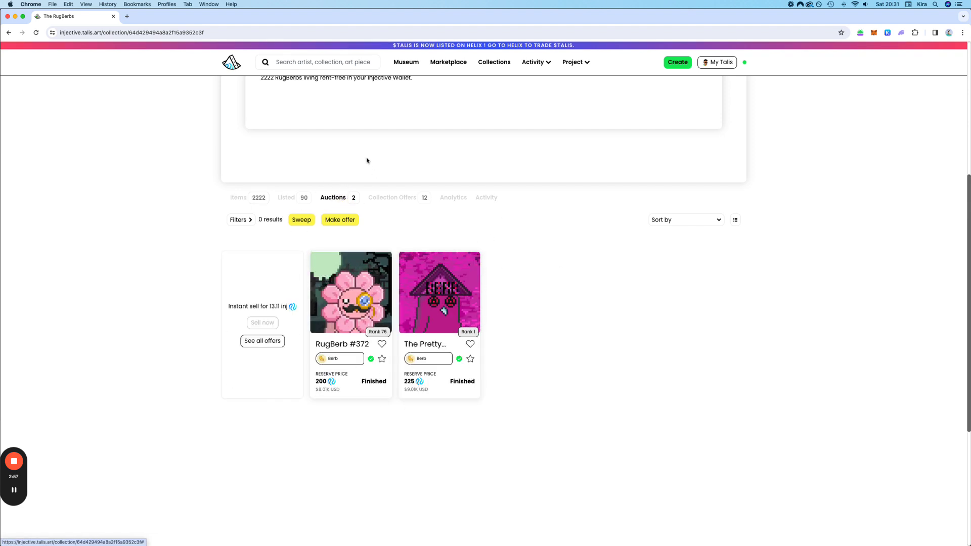
left_click(298, 203)
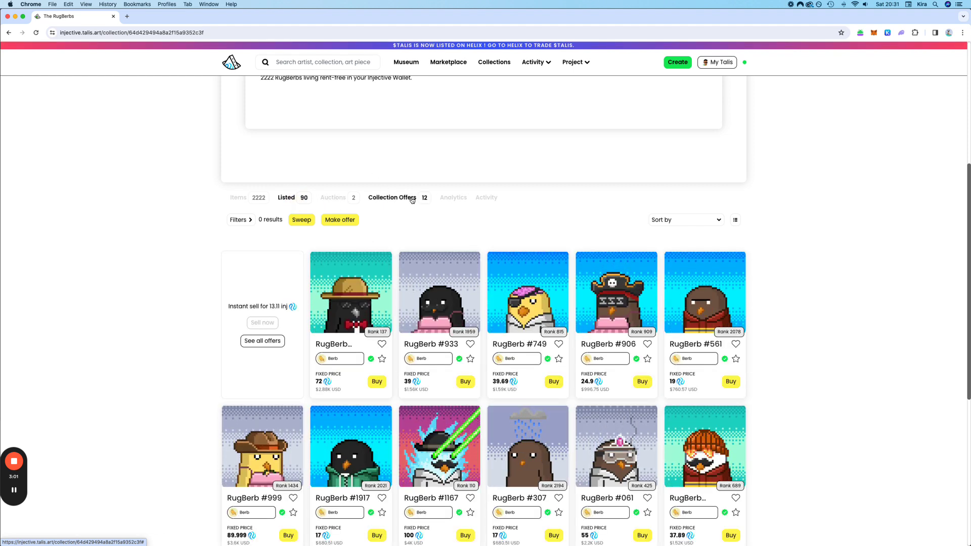
left_click(413, 199)
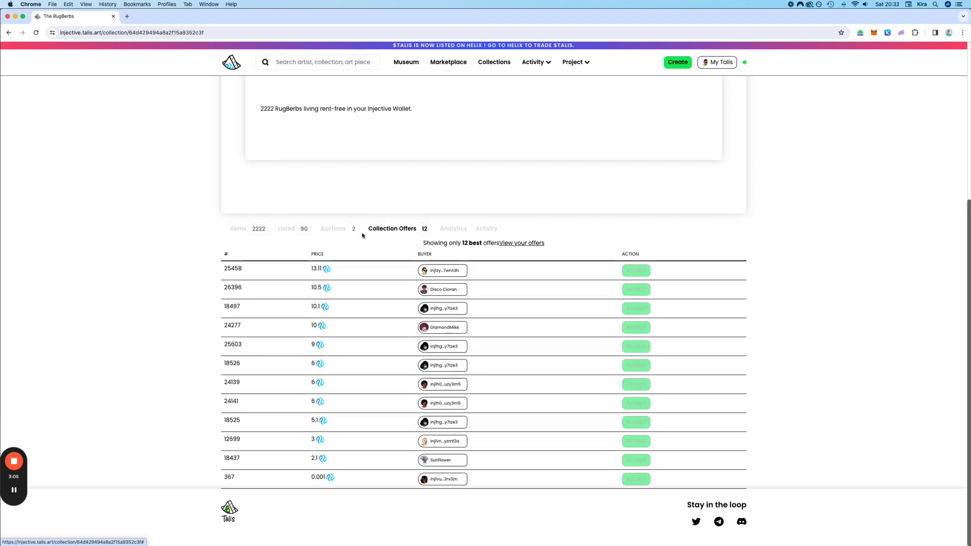
left_click(239, 230)
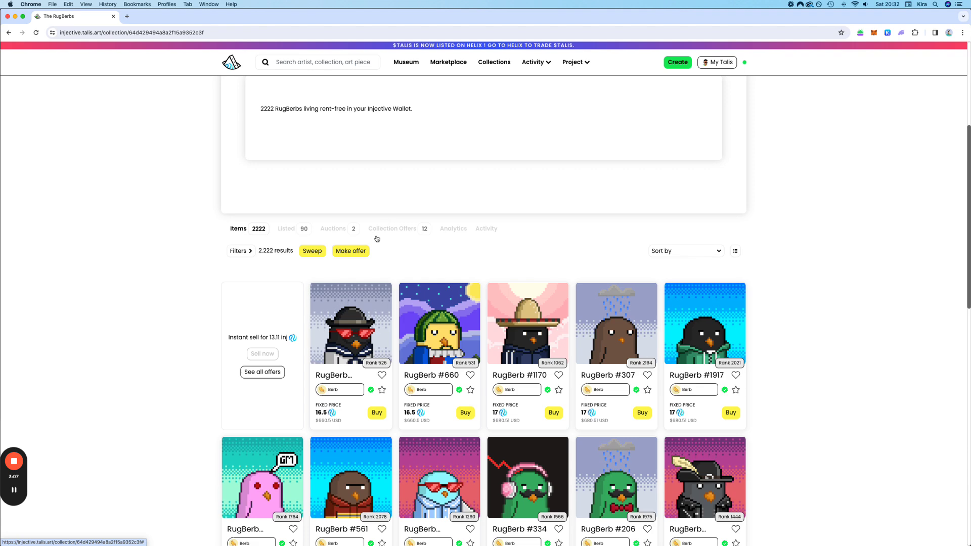
left_click(343, 252)
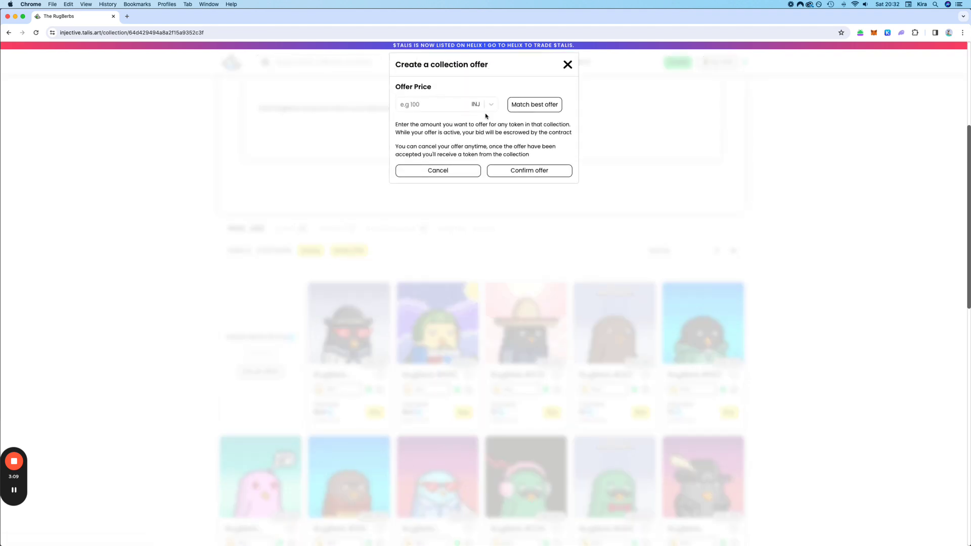
left_click(448, 108)
left_click(565, 64)
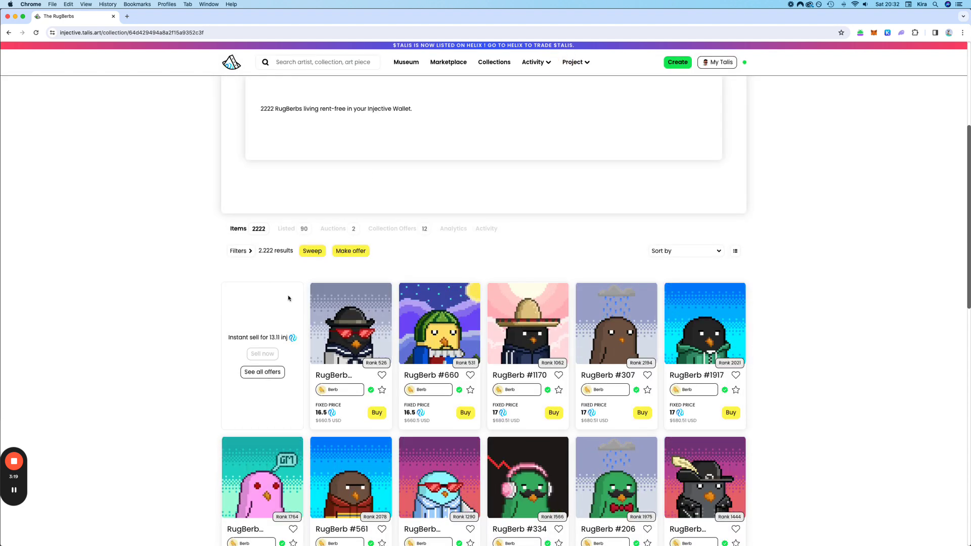
left_click(349, 251)
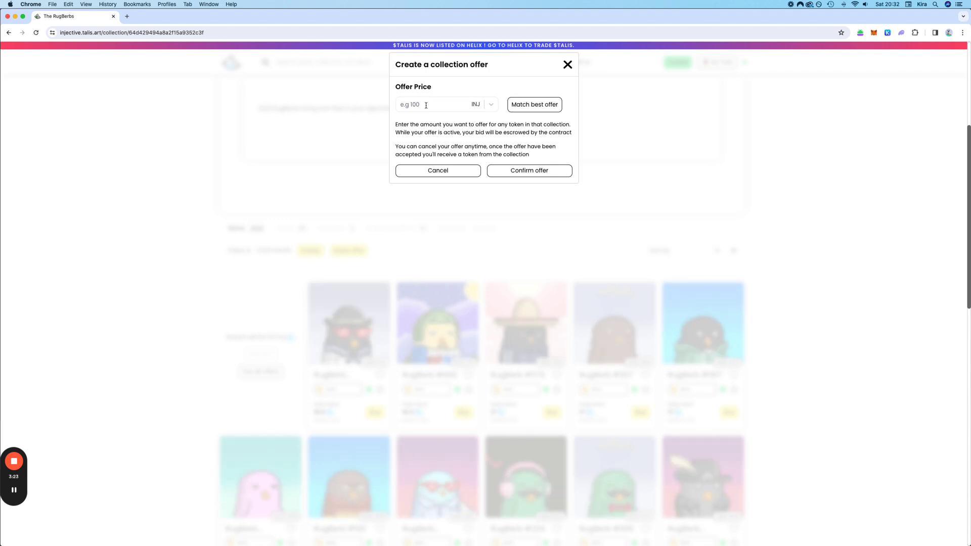
left_click(568, 65)
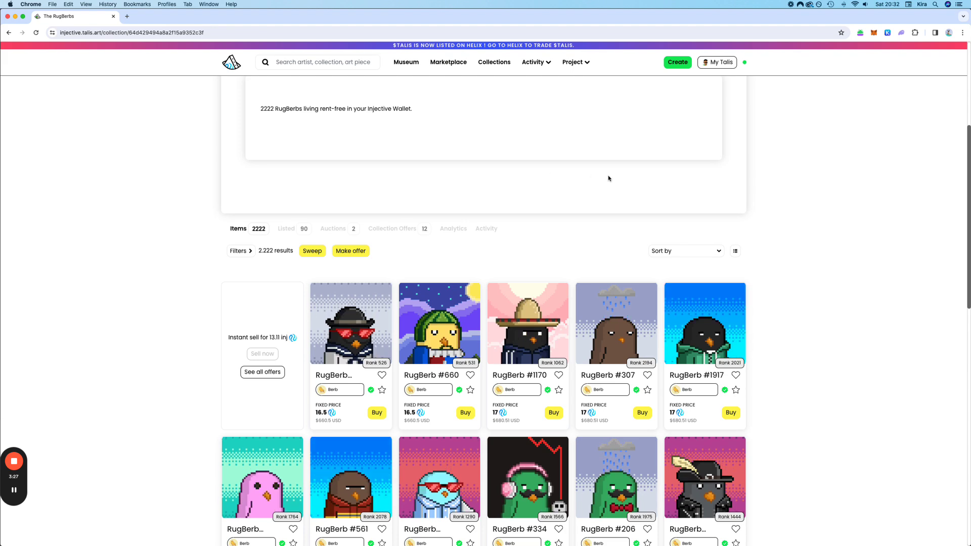
scroll(592, 162, "down", 2)
scroll(592, 165, "up", 3)
scroll(642, 136, "up", 5)
scroll(576, 241, "down", 5)
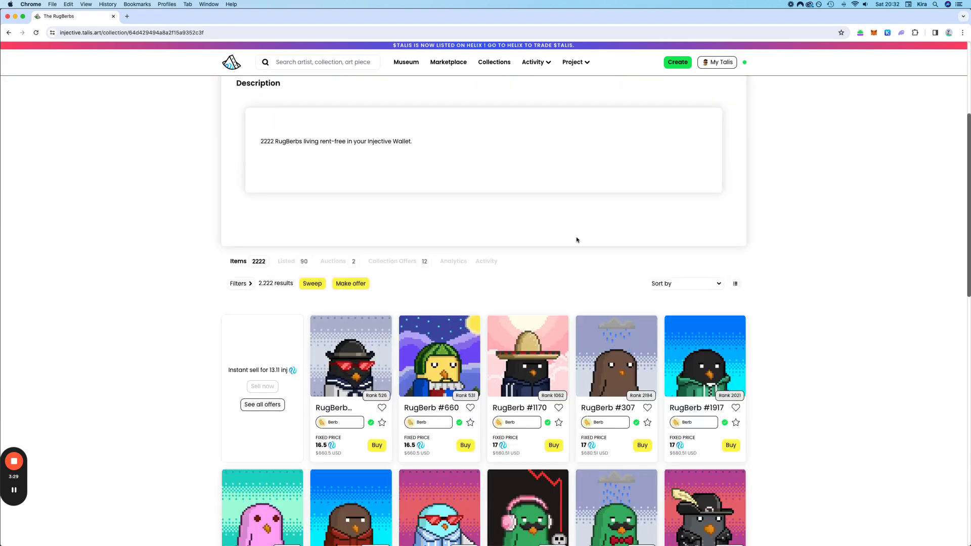
Step: Search 'divine' and open the Divine Beings collection (777 items, 1.02 Inj floor)
left_click(240, 278)
scroll(323, 167, "down", 2)
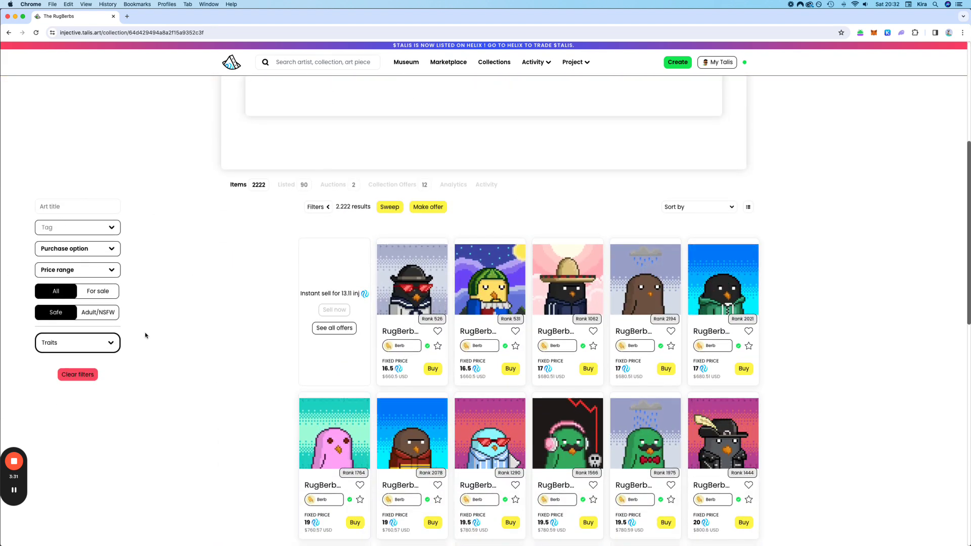
scroll(245, 184, "up", 10)
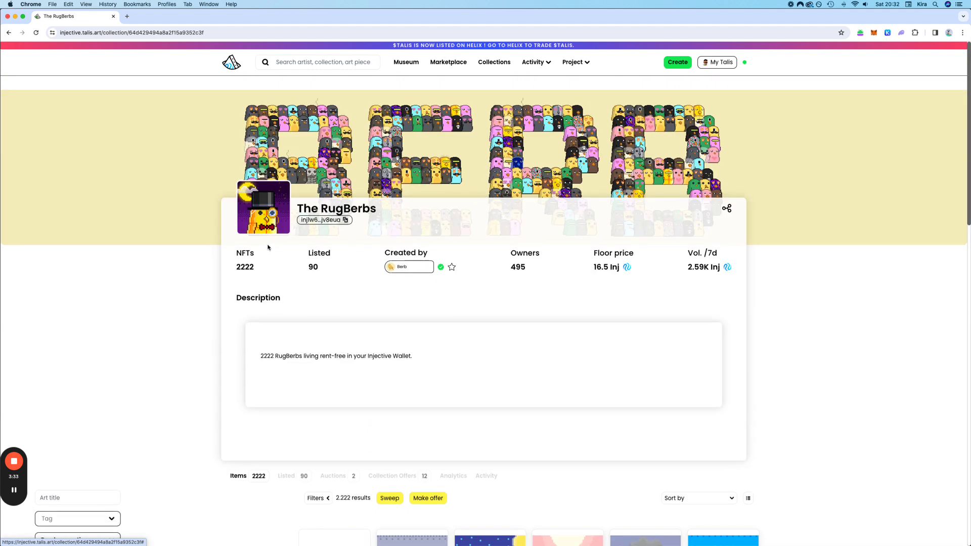
left_click(308, 61)
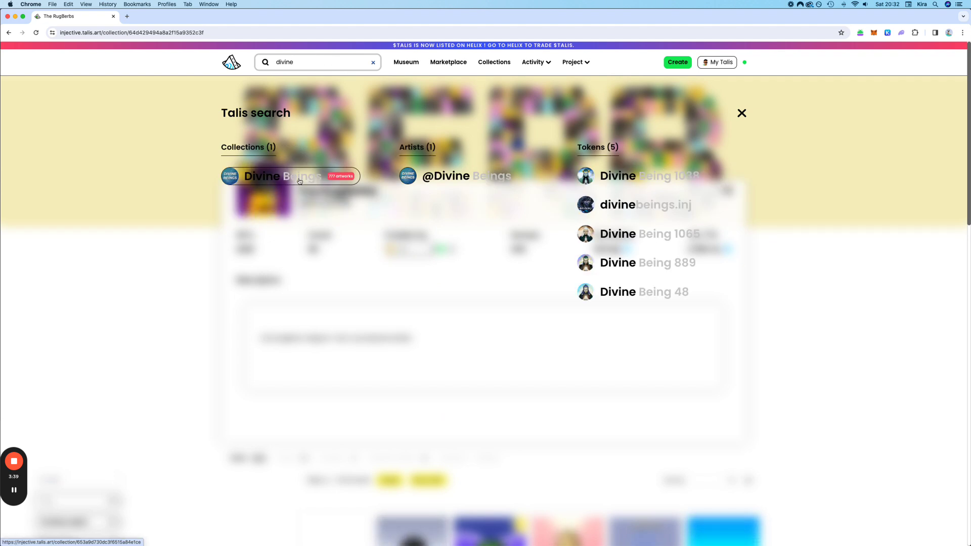
left_click(310, 179)
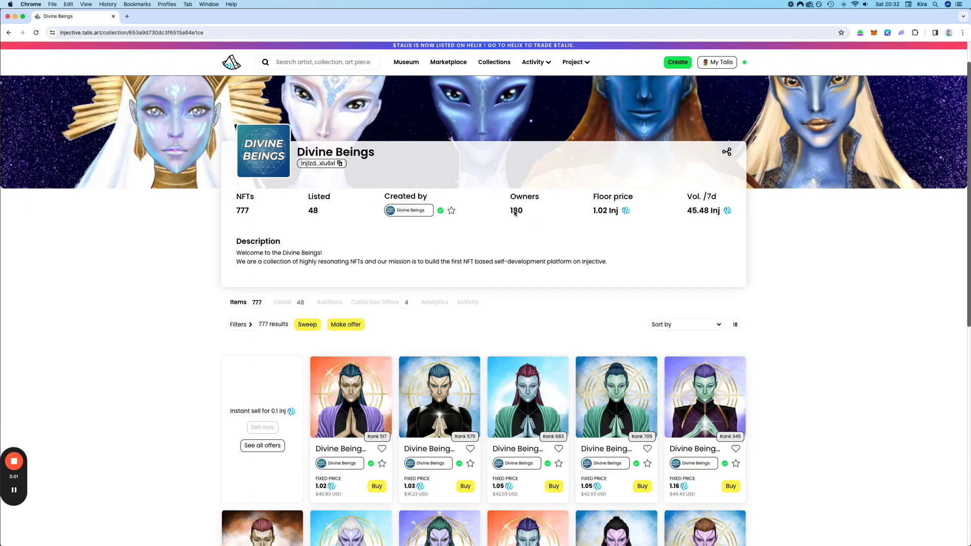
Step: Start buying the 1.02 INJ Divine Being, then reject the Keplr Confirm Transaction request
scroll(516, 147, "down", 3)
scroll(521, 147, "down", 2)
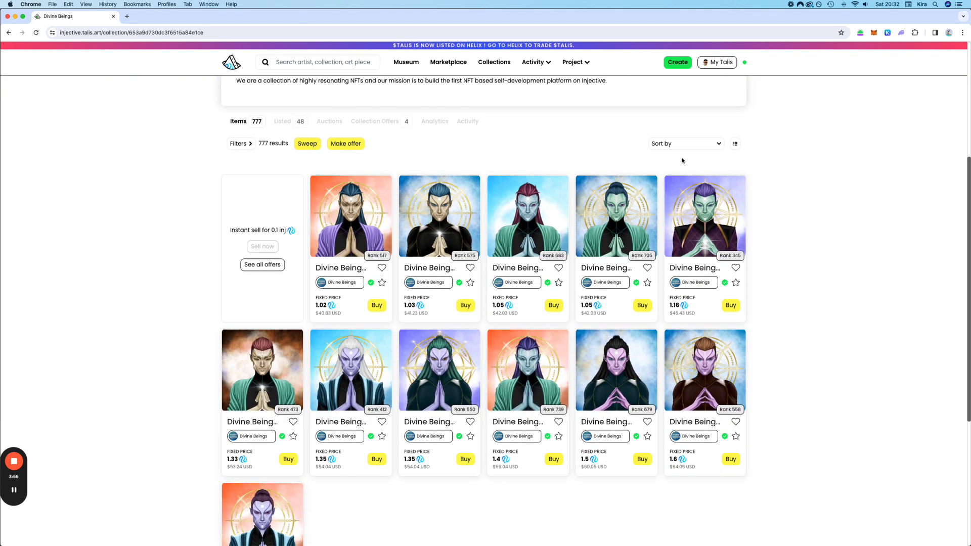
scroll(682, 161, "down", 1)
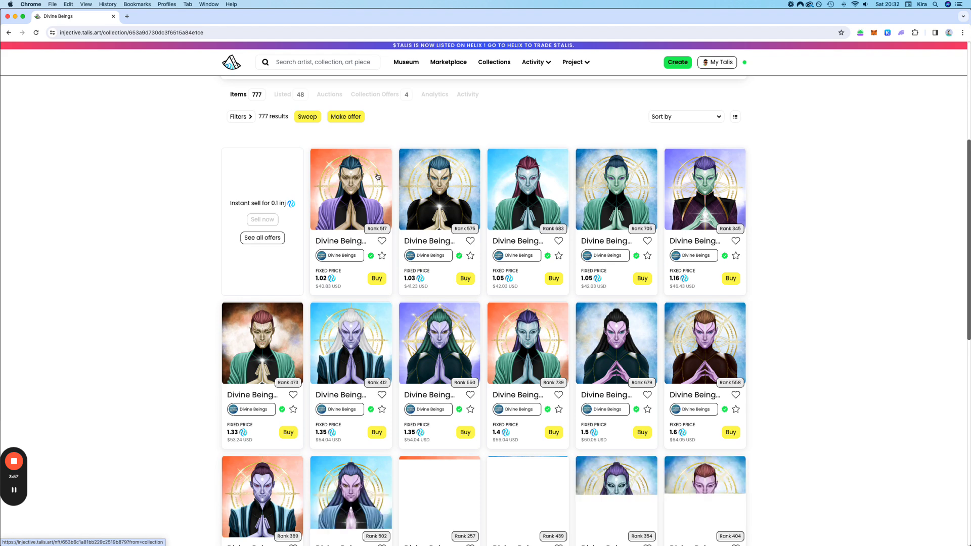
left_click(376, 279)
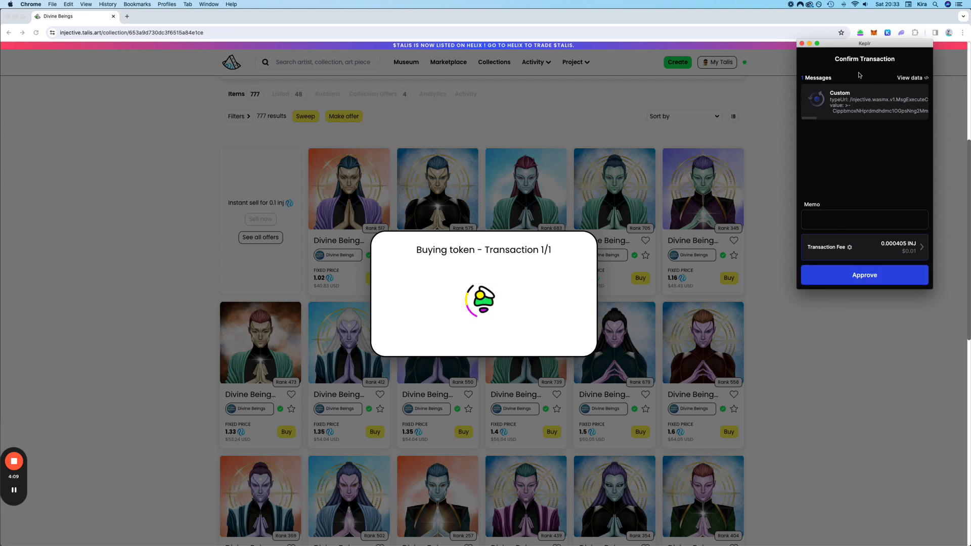
left_click(803, 44)
Step: Look over the Rank 517 Divine Being 490's Traits and History, then return home via the logo
left_click(361, 202)
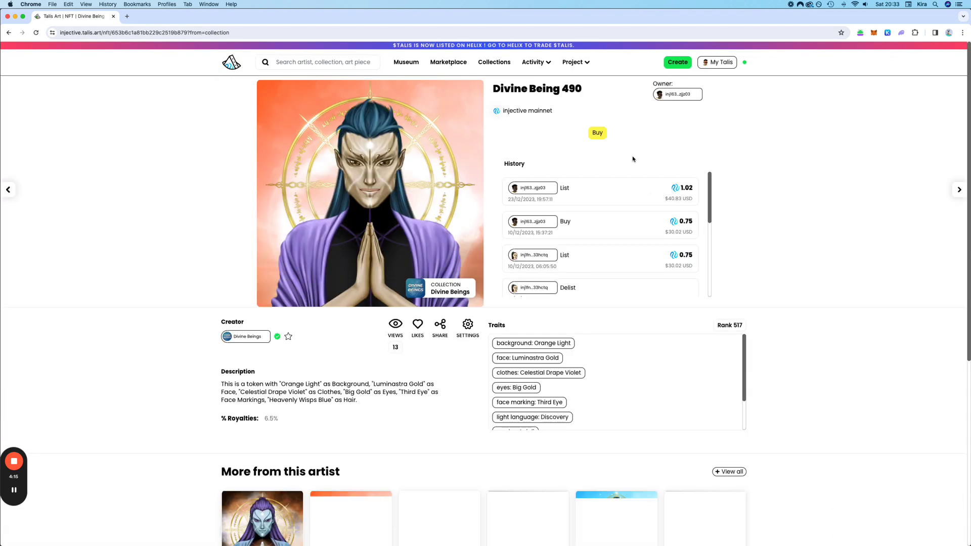
scroll(607, 193, "down", 3)
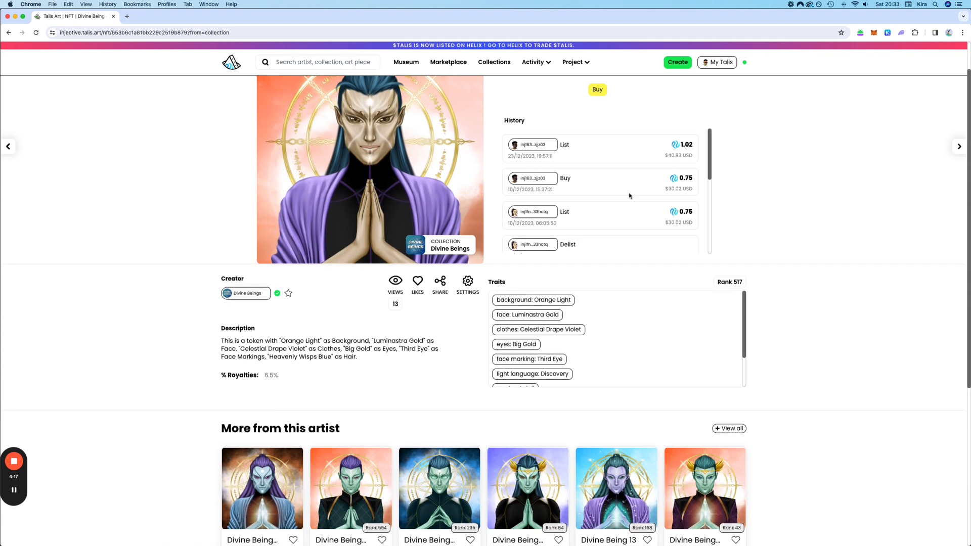
scroll(547, 276, "down", 2)
scroll(546, 275, "down", 1)
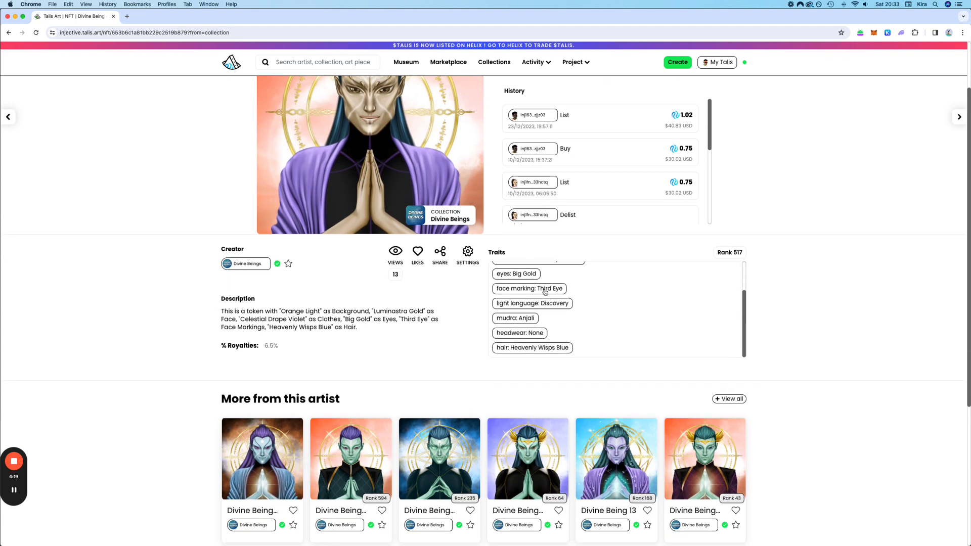
scroll(546, 293, "up", 4)
scroll(539, 304, "down", 3)
scroll(544, 303, "up", 3)
scroll(722, 286, "up", 2)
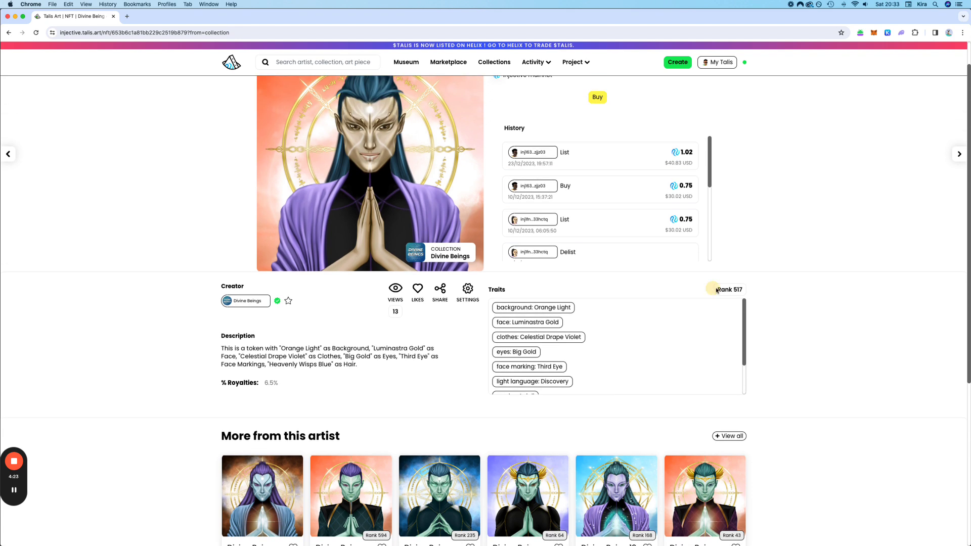
scroll(665, 204, "up", 2)
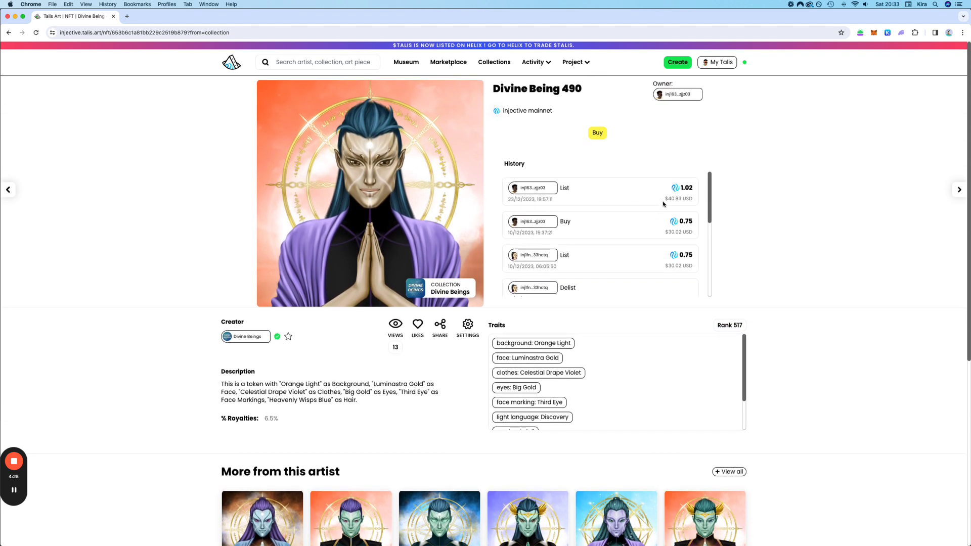
scroll(664, 202, "down", 2)
scroll(665, 202, "up", 2)
scroll(517, 118, "down", 8)
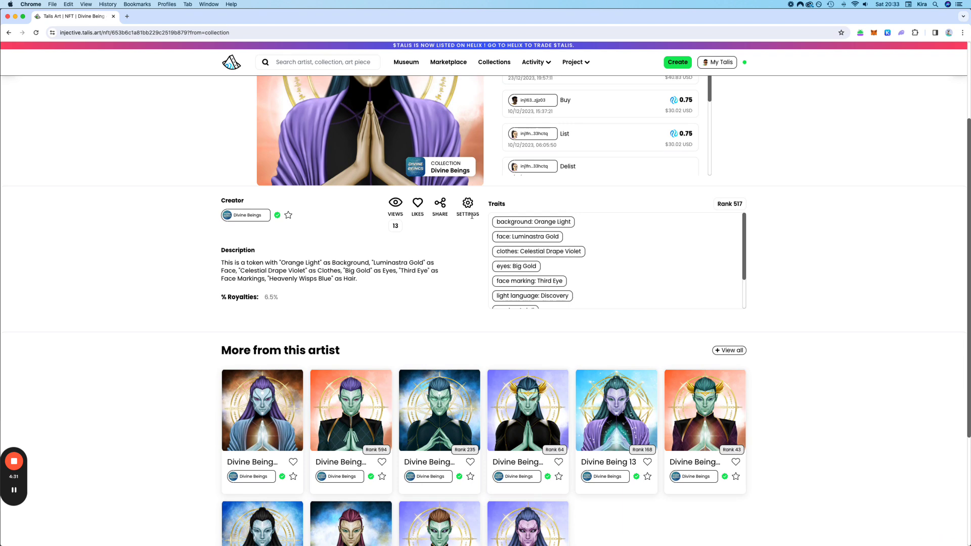
scroll(464, 213, "up", 8)
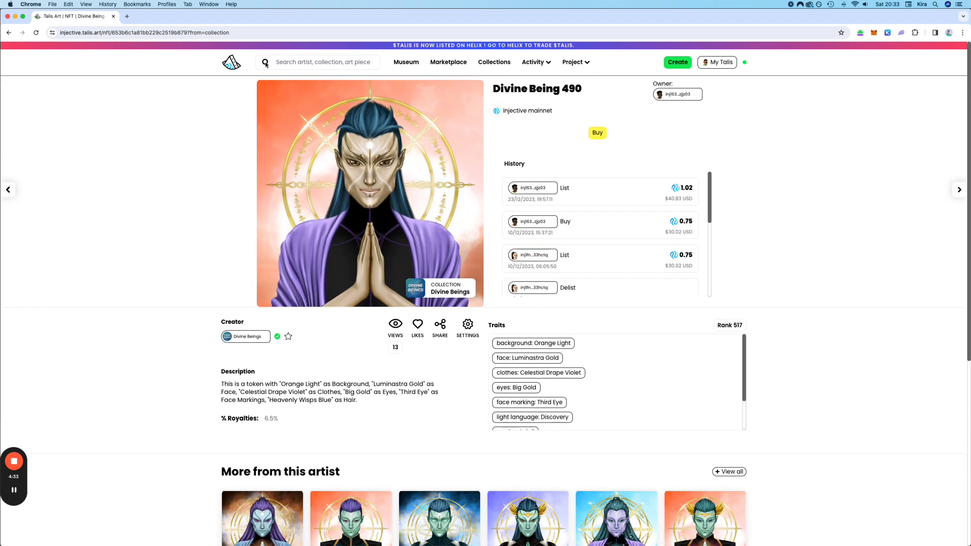
left_click(231, 65)
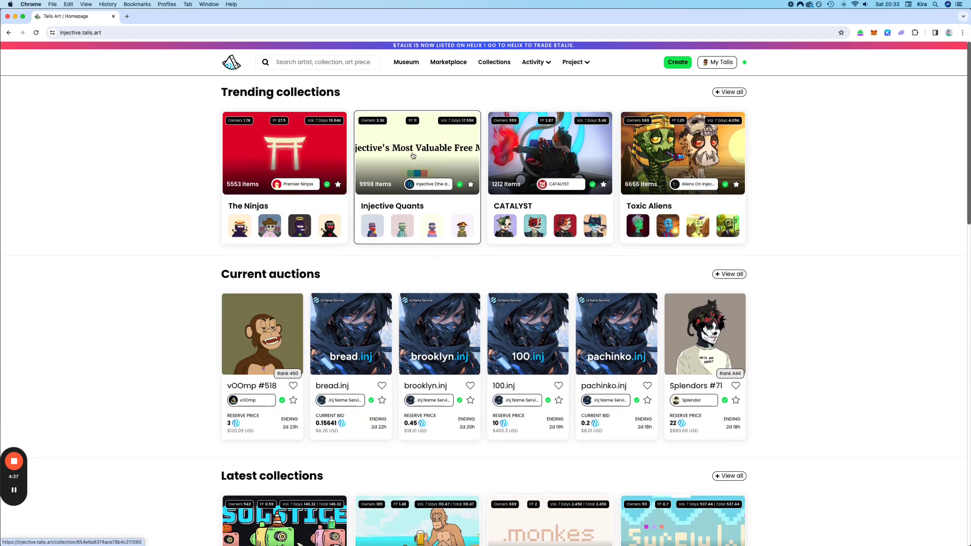
scroll(425, 155, "down", 1)
Step: Open the Injective Quants trending collection and show its Analytics charts
left_click(423, 134)
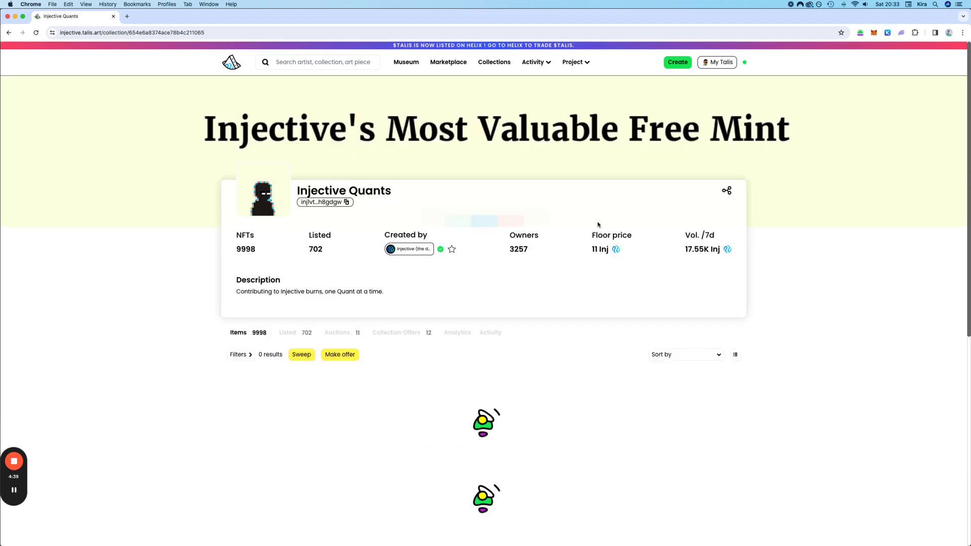
scroll(593, 130, "down", 2)
scroll(594, 130, "down", 3)
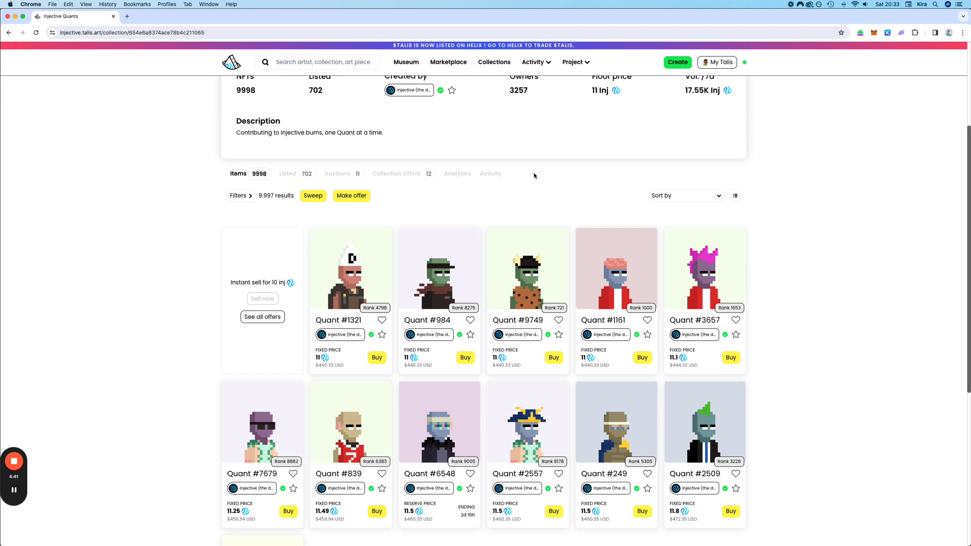
left_click(458, 174)
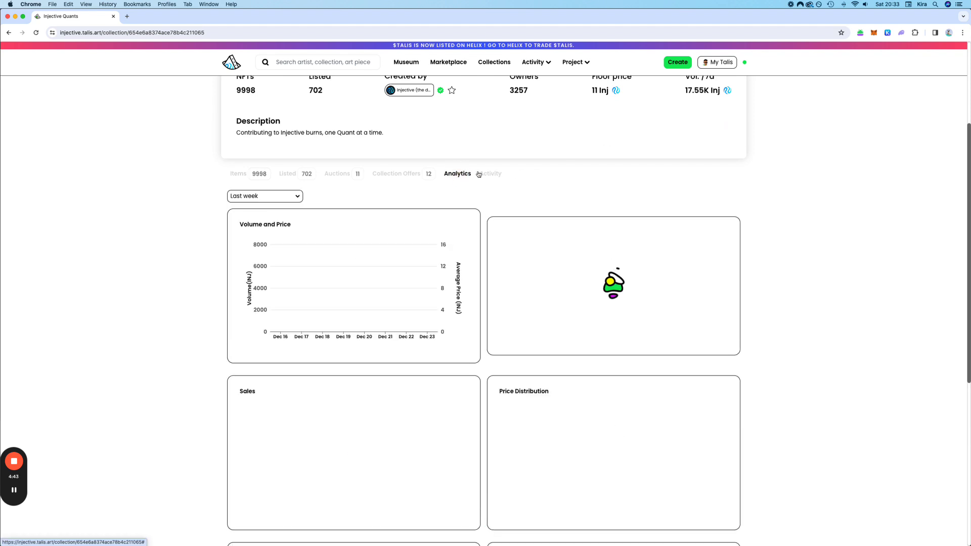
scroll(552, 144, "down", 3)
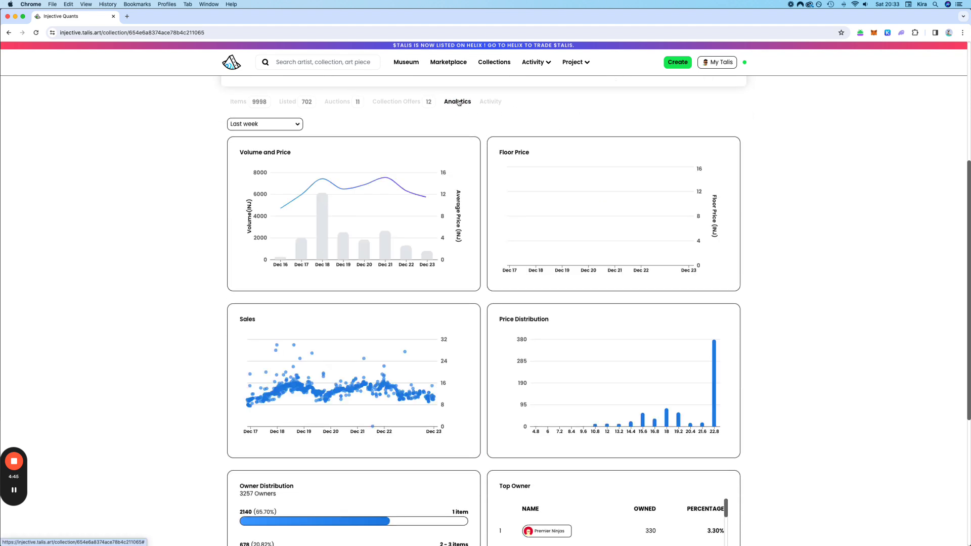
scroll(624, 97, "down", 1)
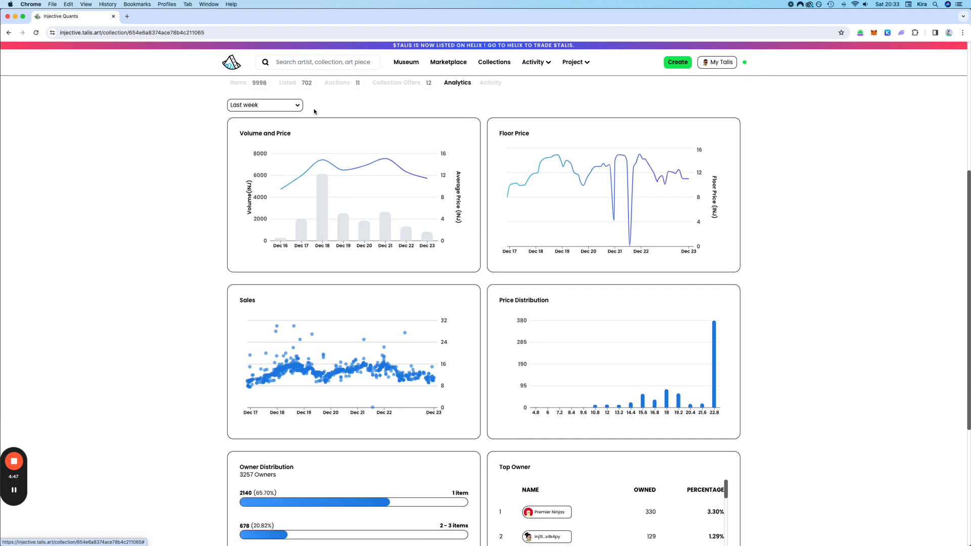
Step: Keep the Last week range and scroll the charts down to owner distribution and top owners
left_click(291, 106)
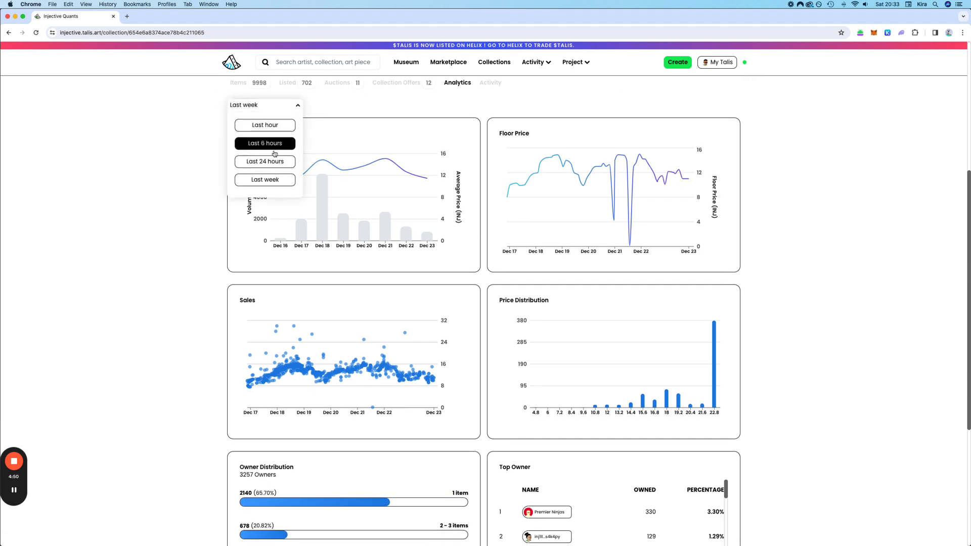
left_click(293, 105)
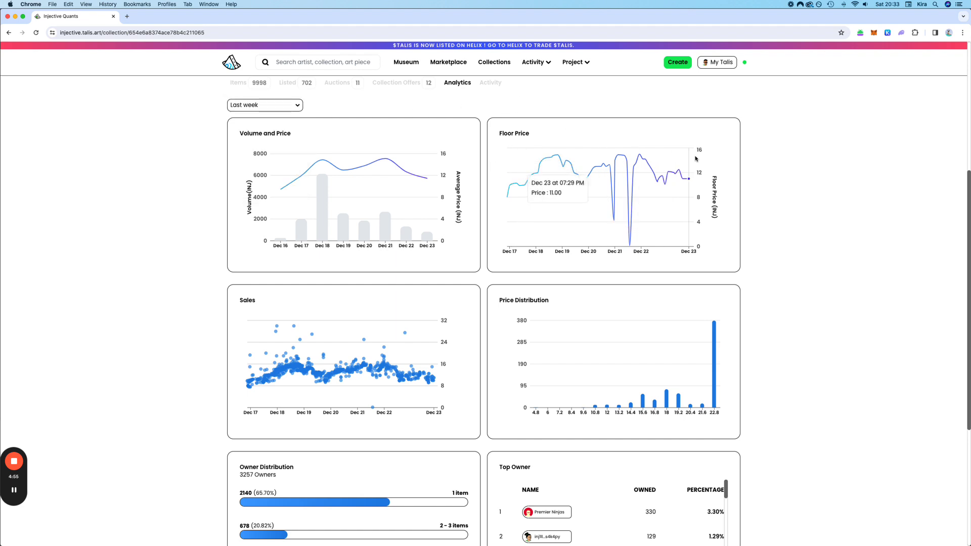
scroll(354, 151, "down", 1)
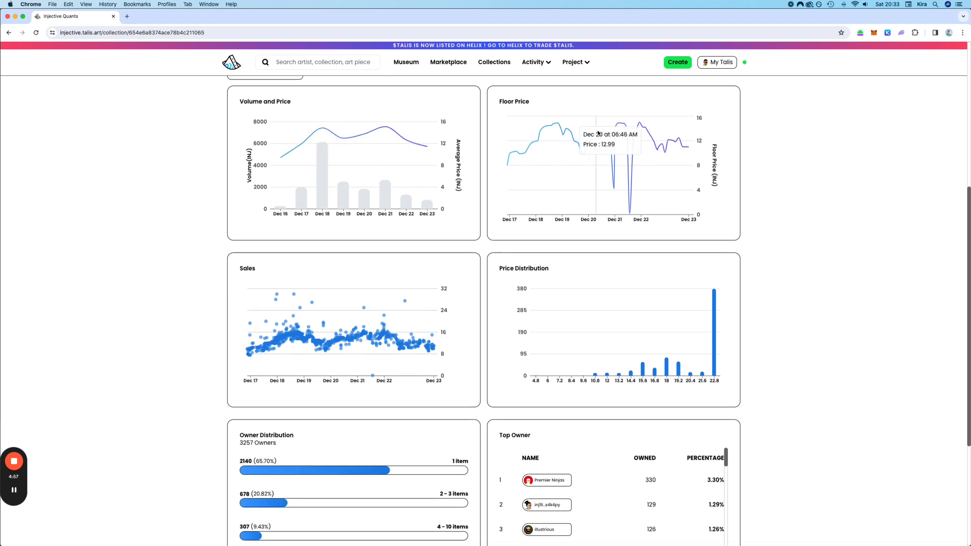
scroll(472, 178, "down", 4)
scroll(472, 178, "down", 2)
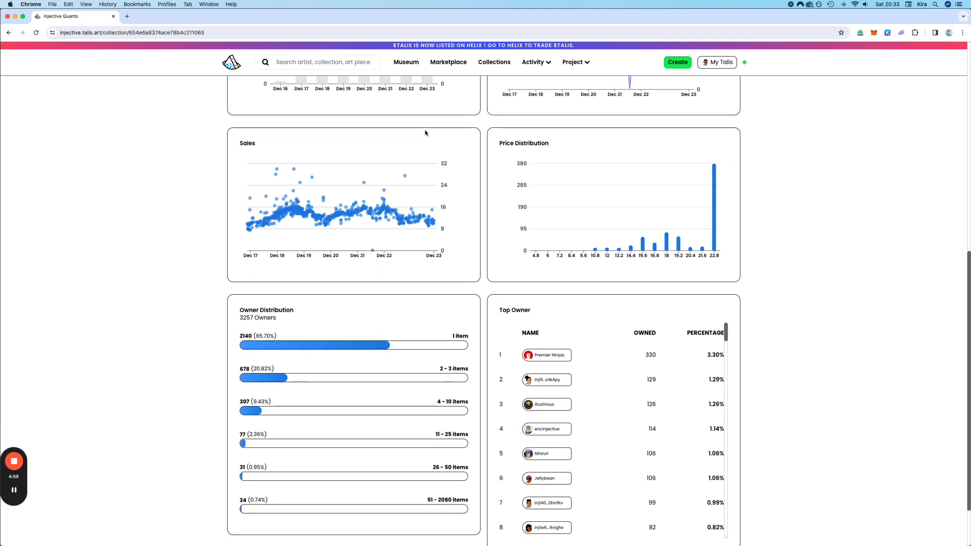
scroll(769, 246, "down", 3)
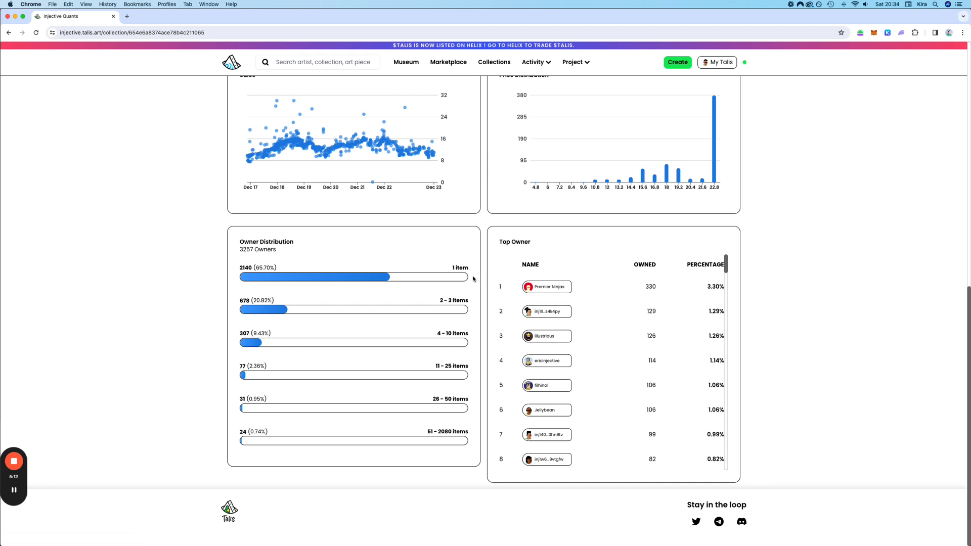
scroll(329, 254, "up", 10)
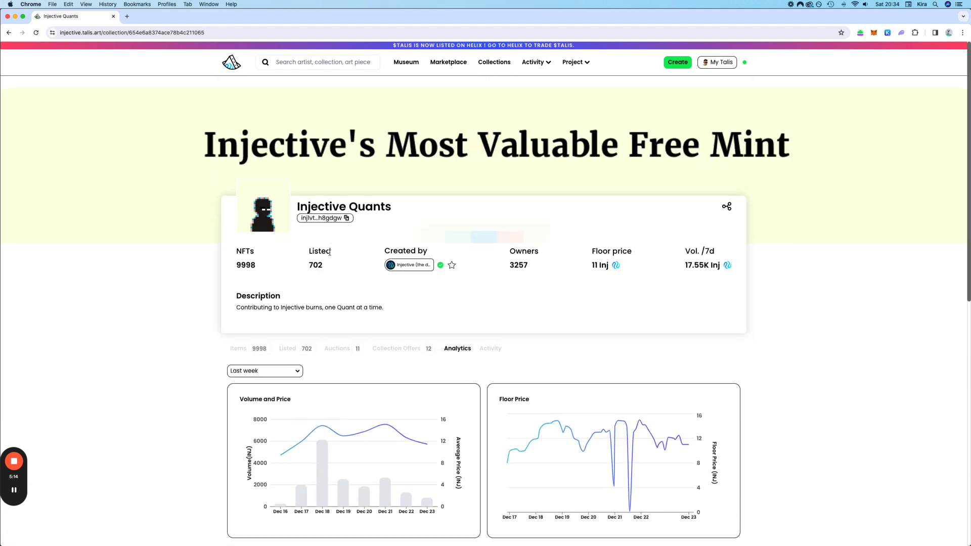
scroll(456, 248, "down", 2)
Step: View the Last day activity feed, filtered to Purchases and then Listing
left_click(489, 238)
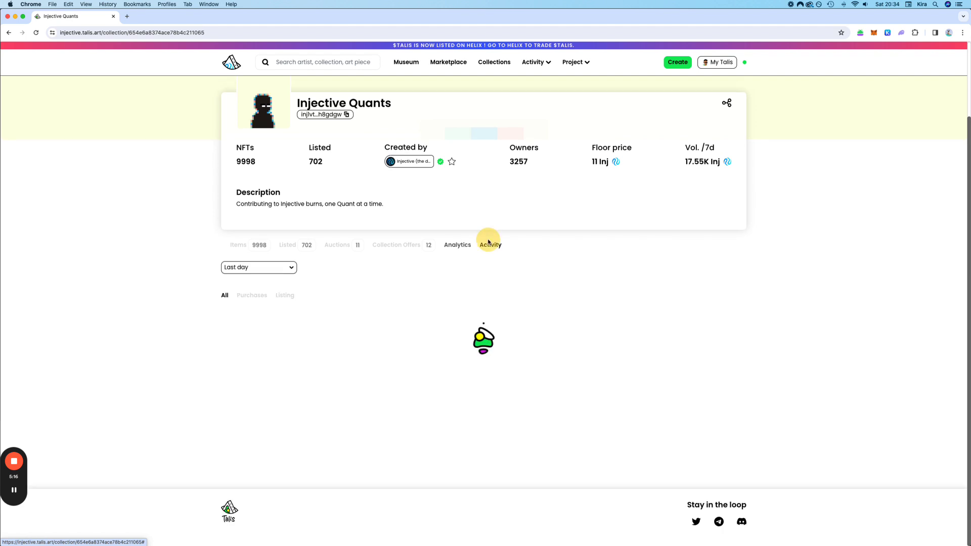
scroll(494, 240, "down", 3)
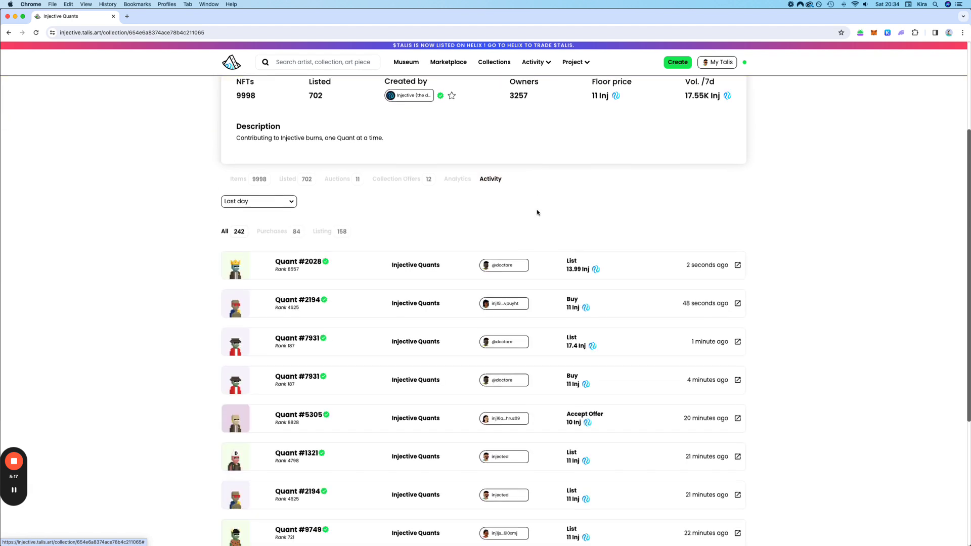
left_click(277, 191)
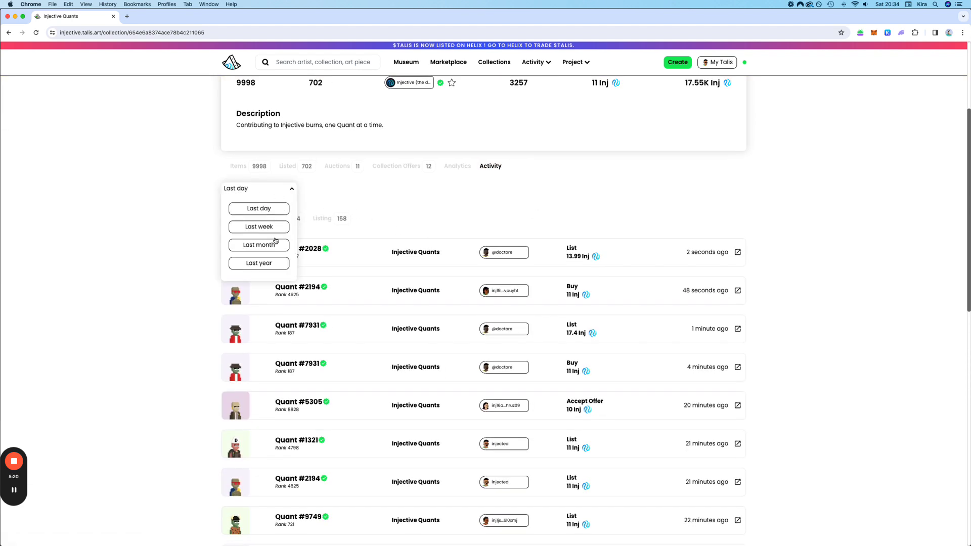
left_click(278, 189)
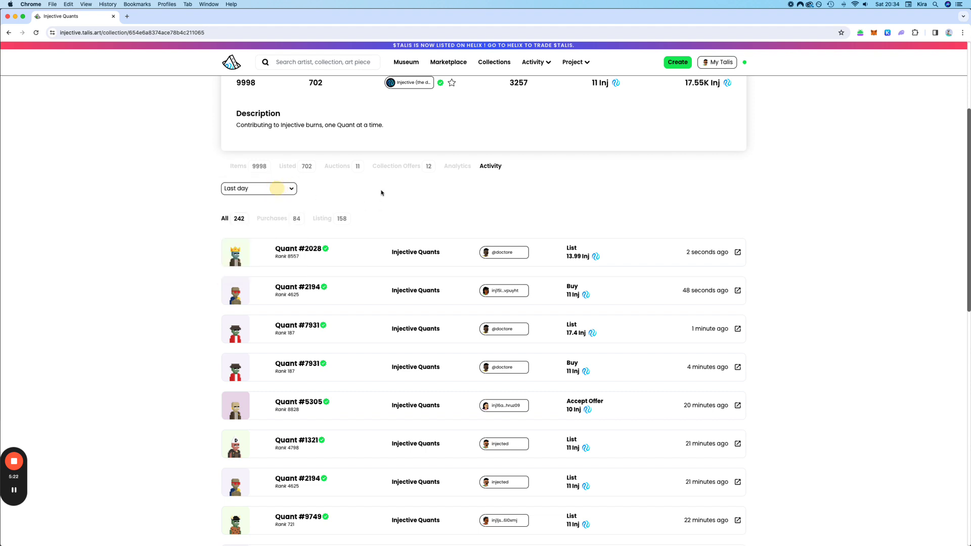
scroll(284, 182, "down", 2)
left_click(286, 173)
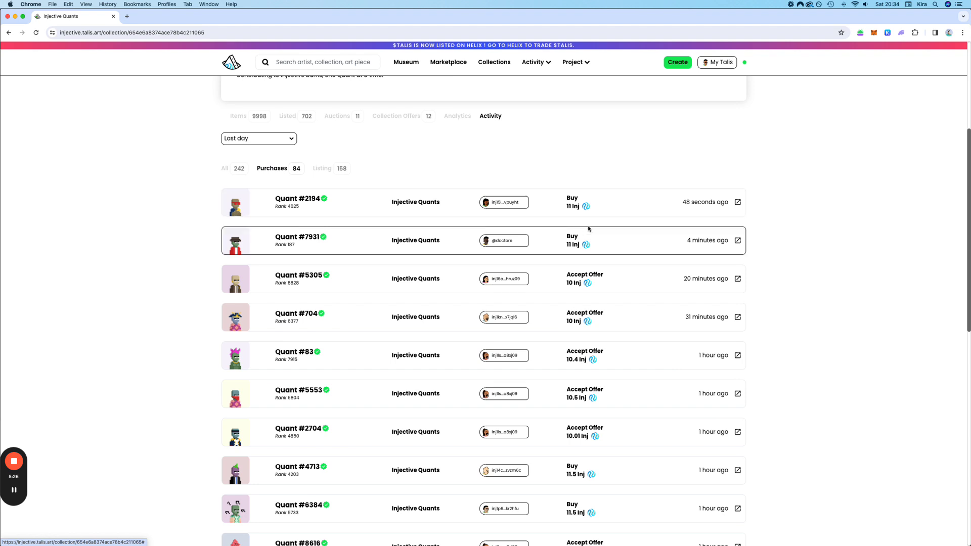
left_click(321, 172)
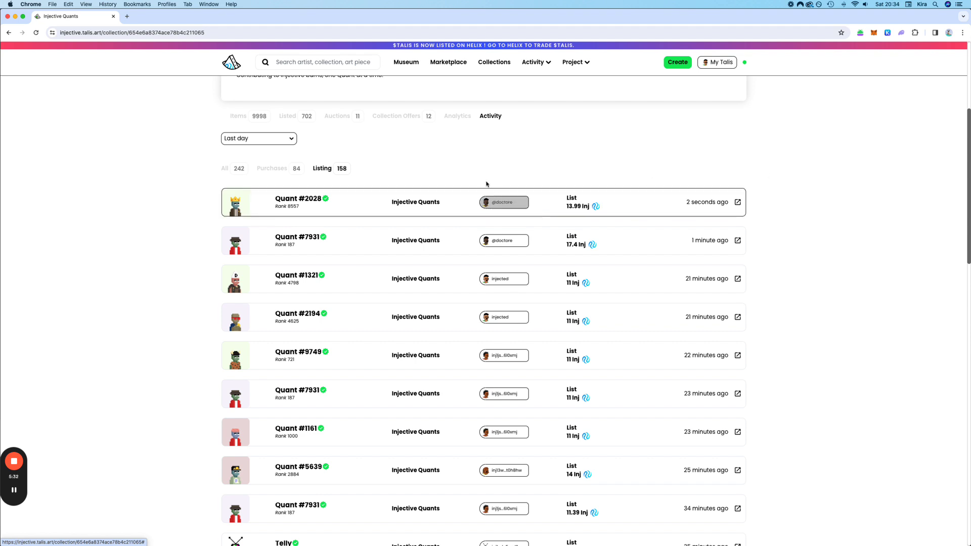
Step: Switch to the Auctions tab to browse the collection's auctioned Quants
scroll(473, 170, "up", 5)
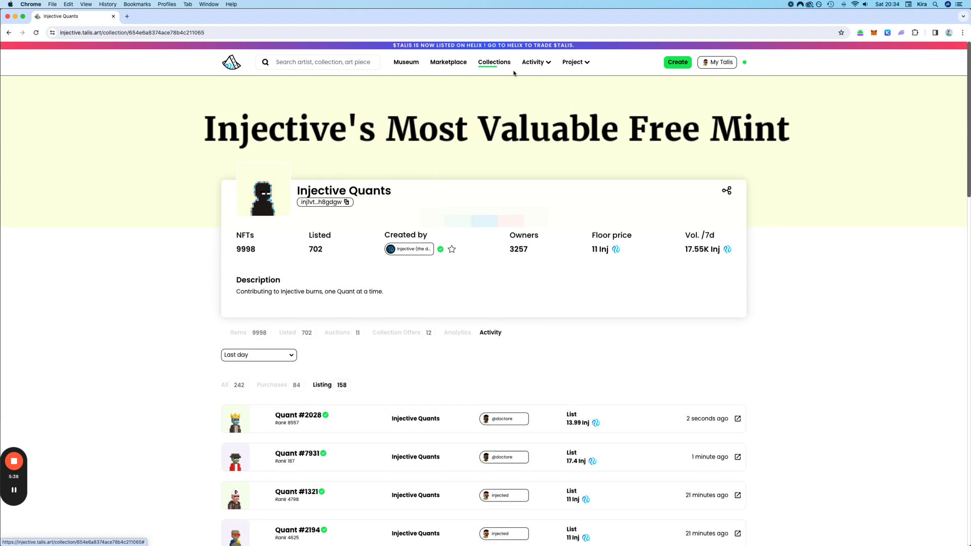
scroll(449, 298, "down", 1)
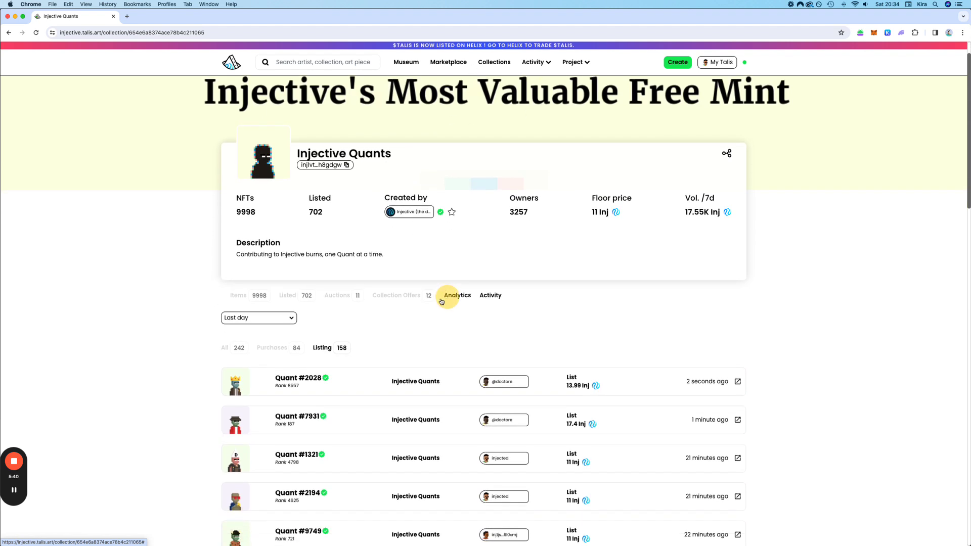
left_click(442, 302)
left_click(337, 297)
scroll(491, 234, "down", 2)
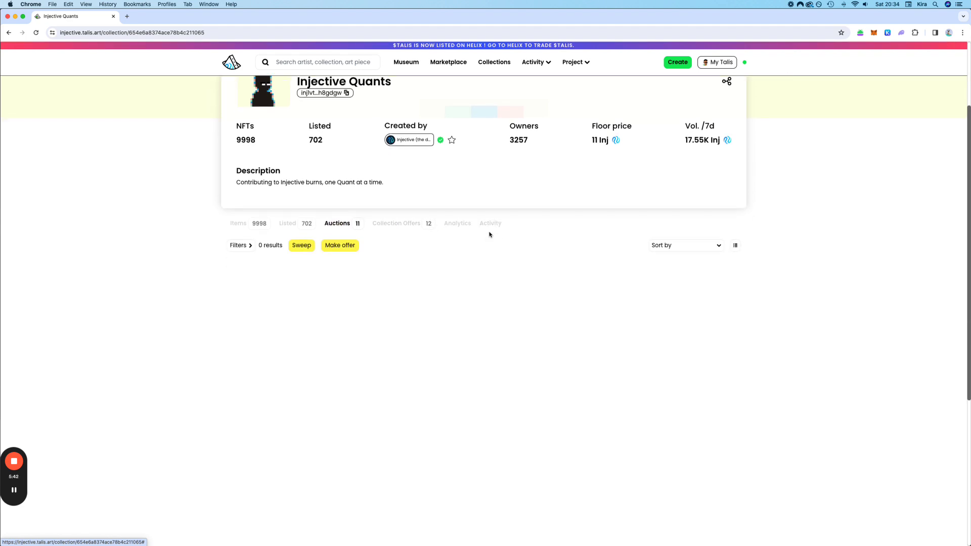
scroll(469, 214, "down", 1)
Step: Look over Quant #3834's auction page at a 137 Inj bid, then return to the homepage
left_click(372, 272)
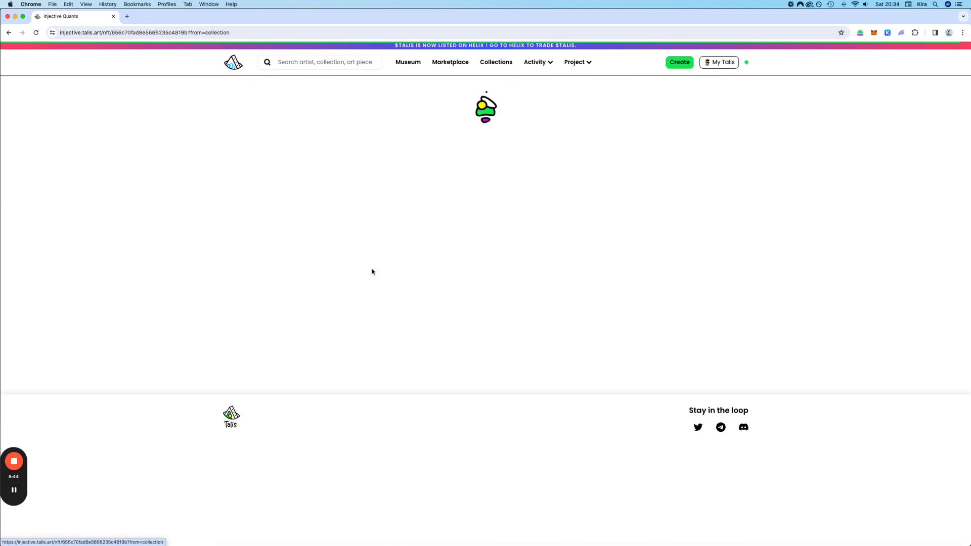
scroll(704, 191, "down", 3)
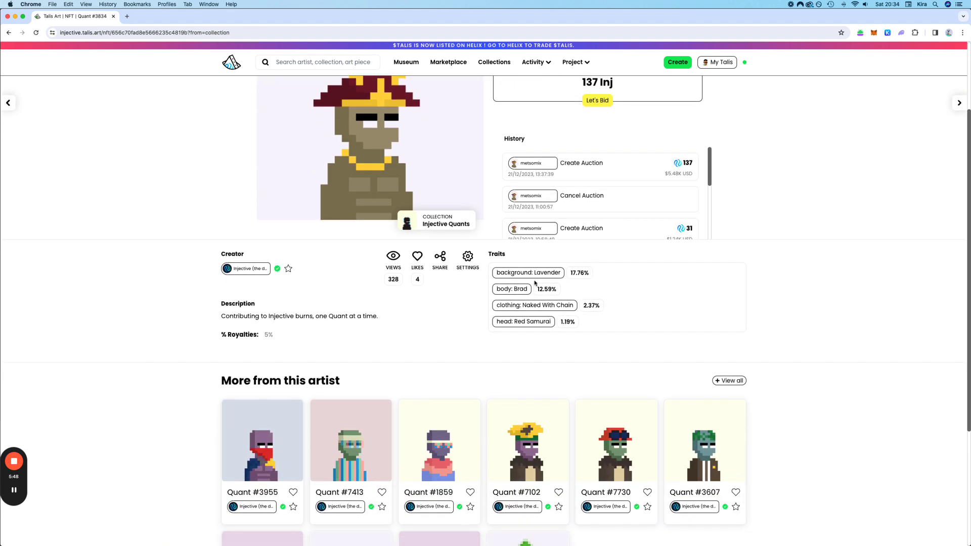
scroll(535, 284, "down", 1)
scroll(556, 304, "up", 3)
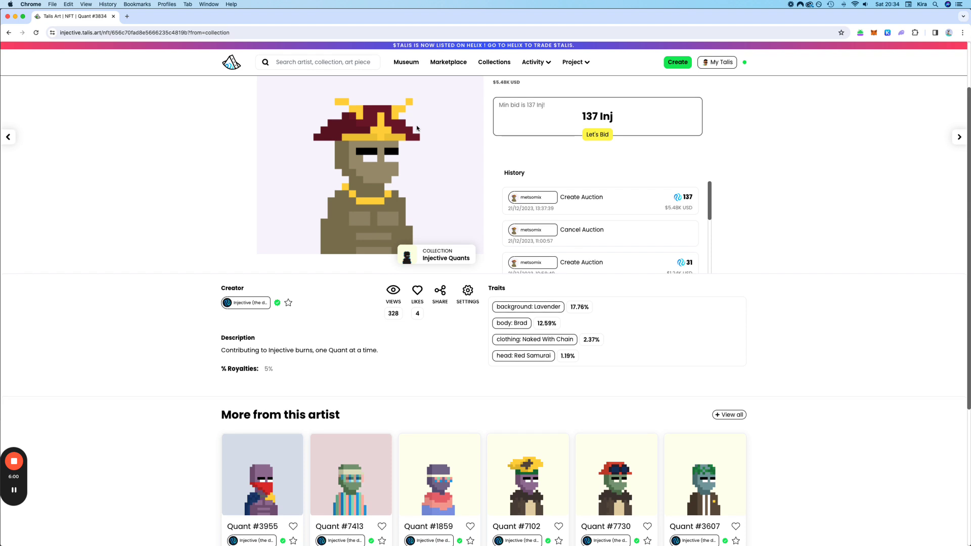
scroll(314, 145, "up", 1)
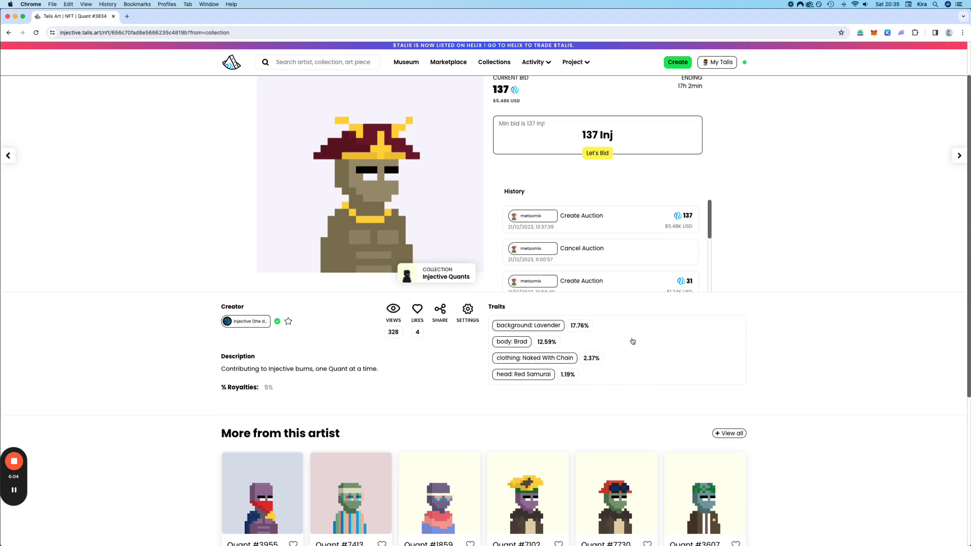
scroll(632, 344, "down", 1)
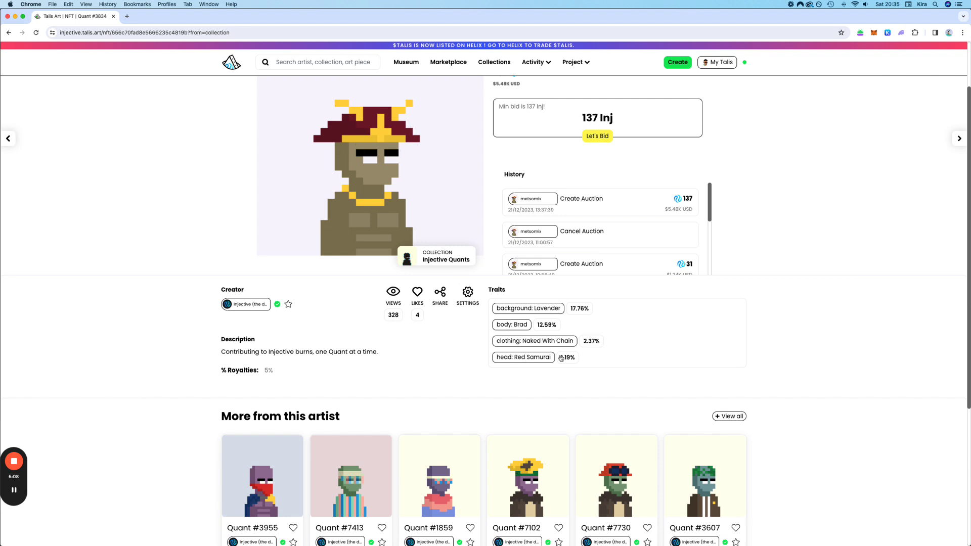
scroll(600, 348, "up", 4)
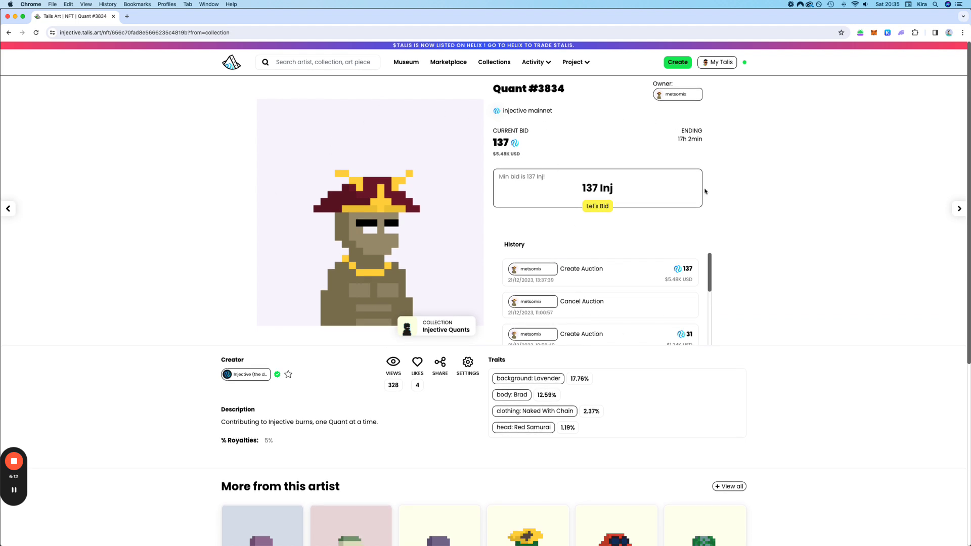
left_click(229, 65)
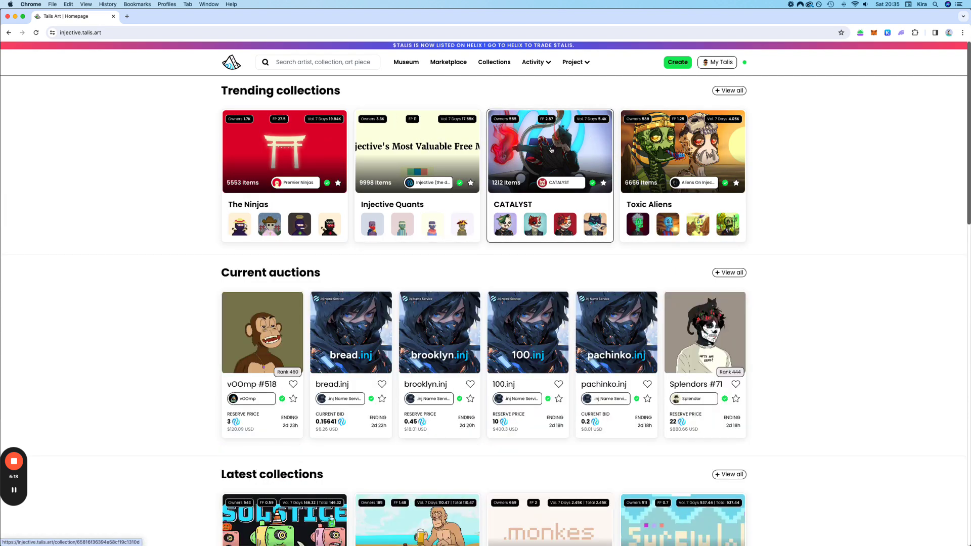
Step: Search 'div', open the Divine Beings collection and scroll through its fixed-price NFTs
left_click(320, 63)
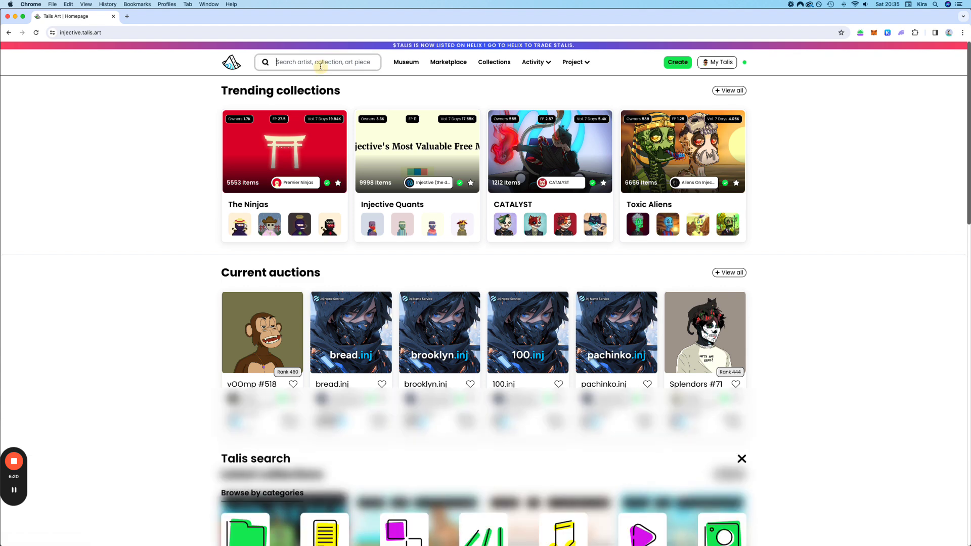
type("div")
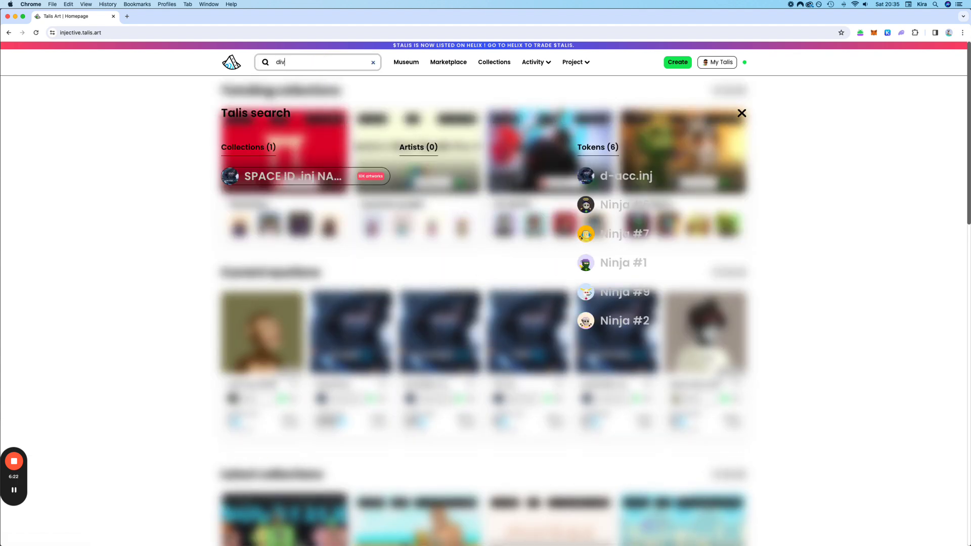
left_click(281, 205)
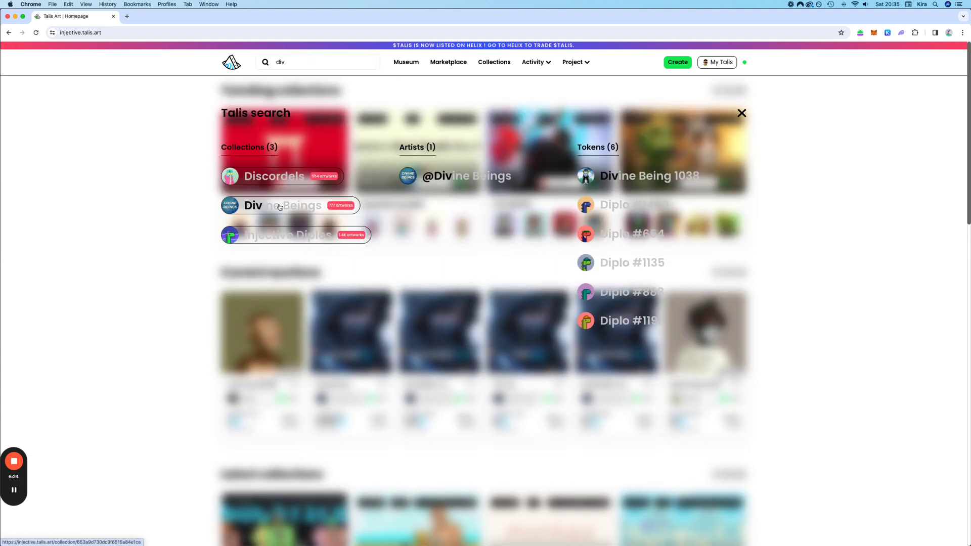
scroll(628, 187, "down", 5)
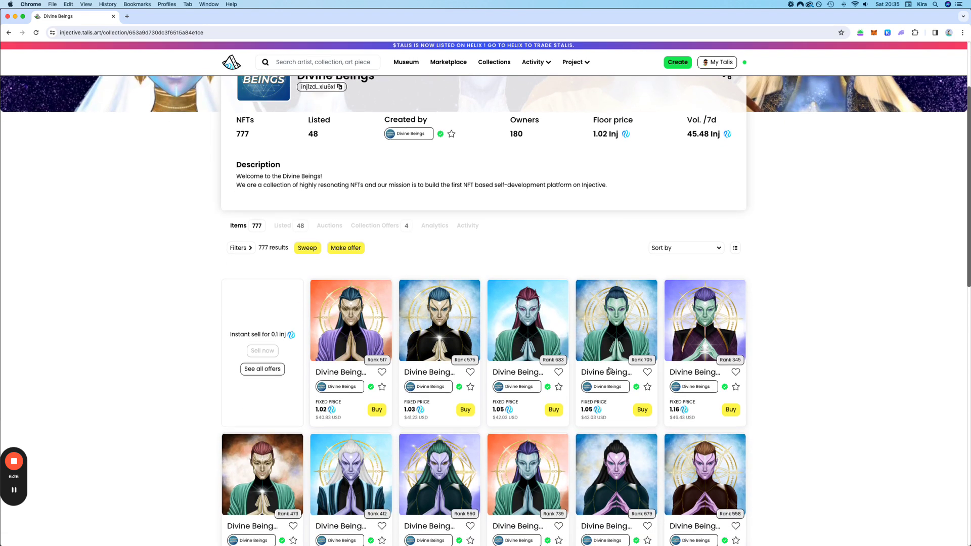
scroll(622, 320, "down", 2)
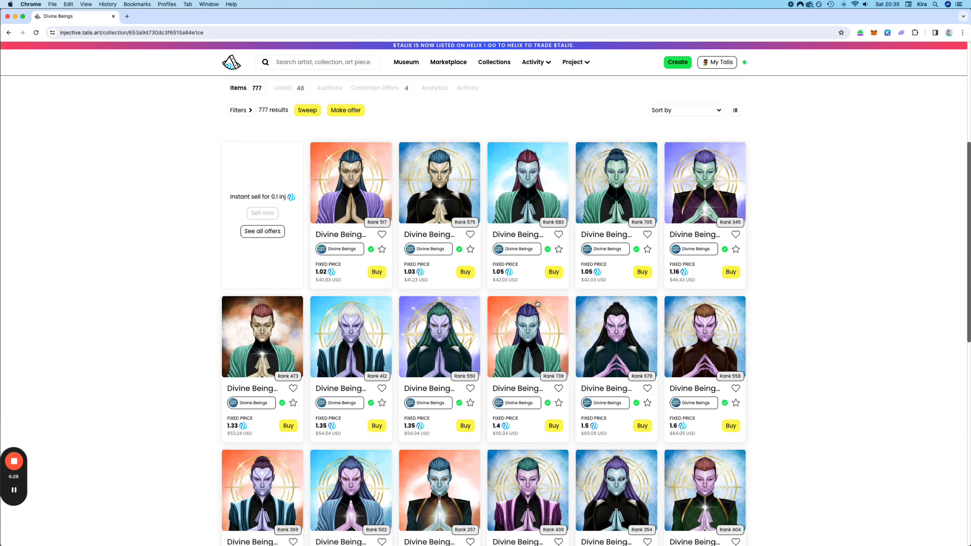
scroll(581, 309, "up", 2)
Step: Buy Divine Being 490 (Rank 517) for 1.02 INJ, approving the transaction in Keplr
left_click(356, 243)
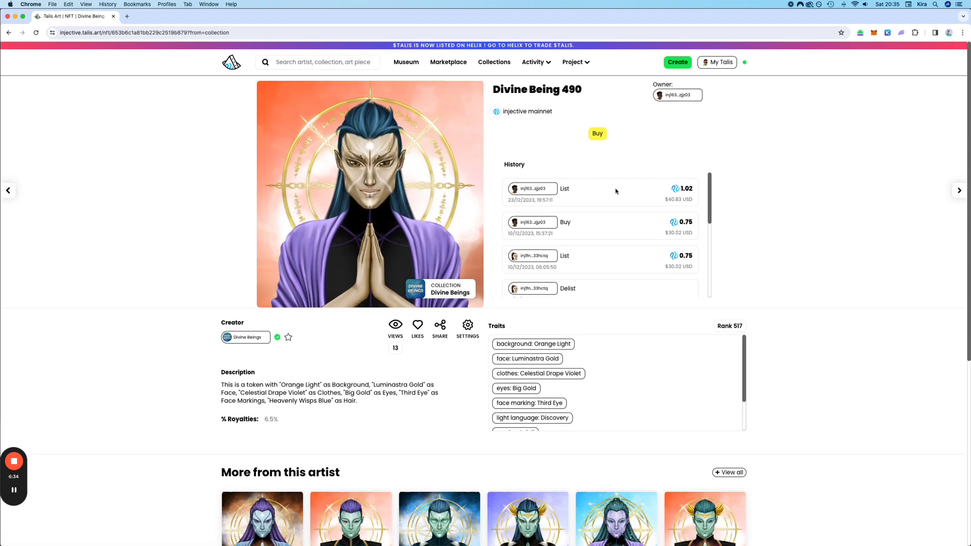
left_click(597, 134)
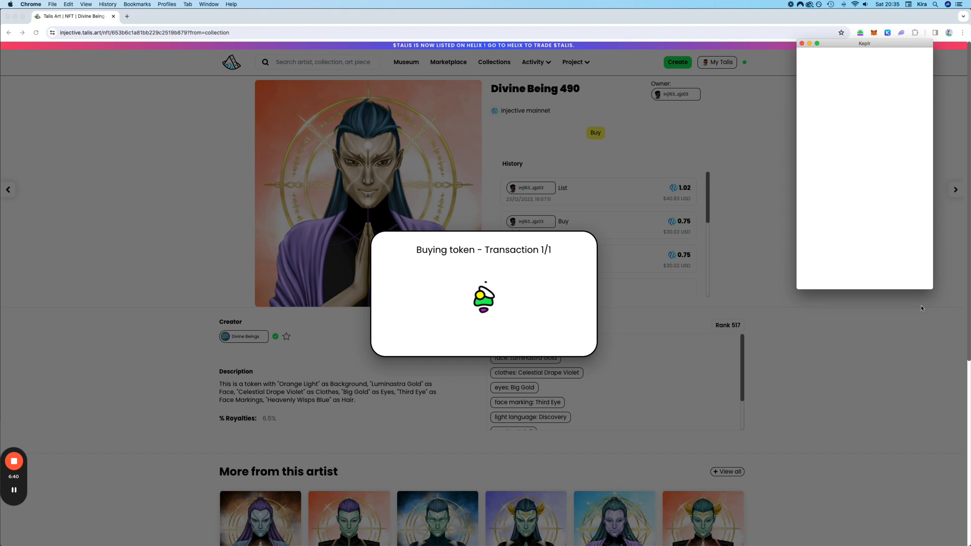
left_click(900, 281)
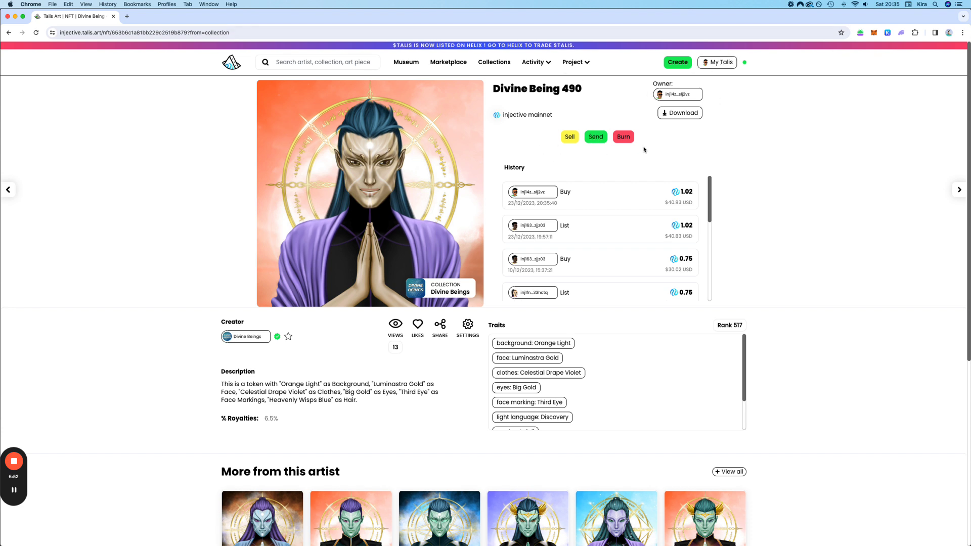
Step: Check Divine Being 490 under My NFTs, then start a new escrow from Escrows
left_click(713, 68)
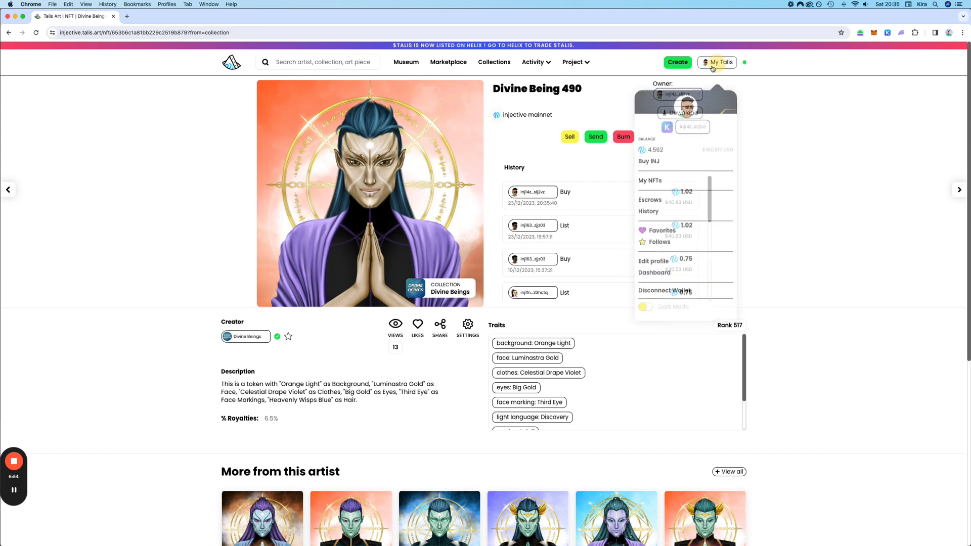
left_click(650, 180)
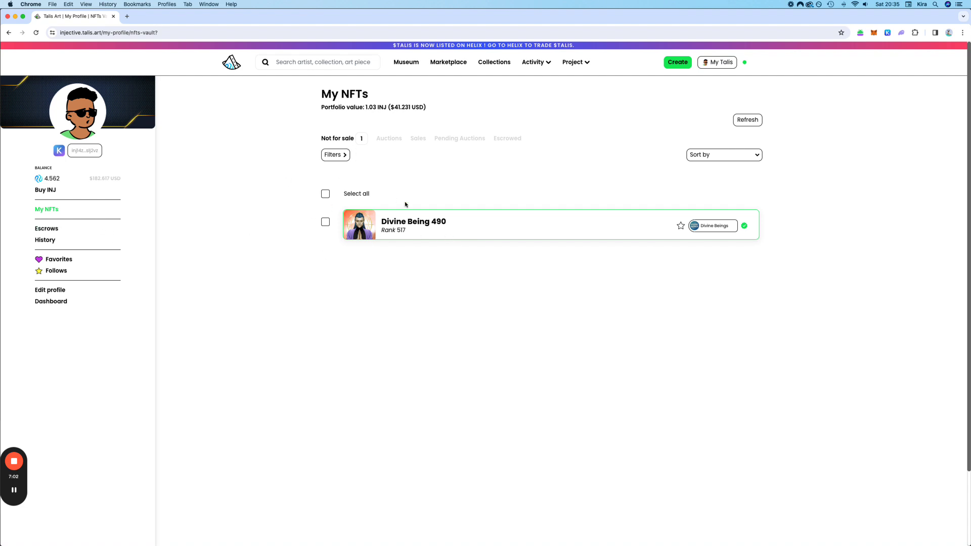
left_click(56, 233)
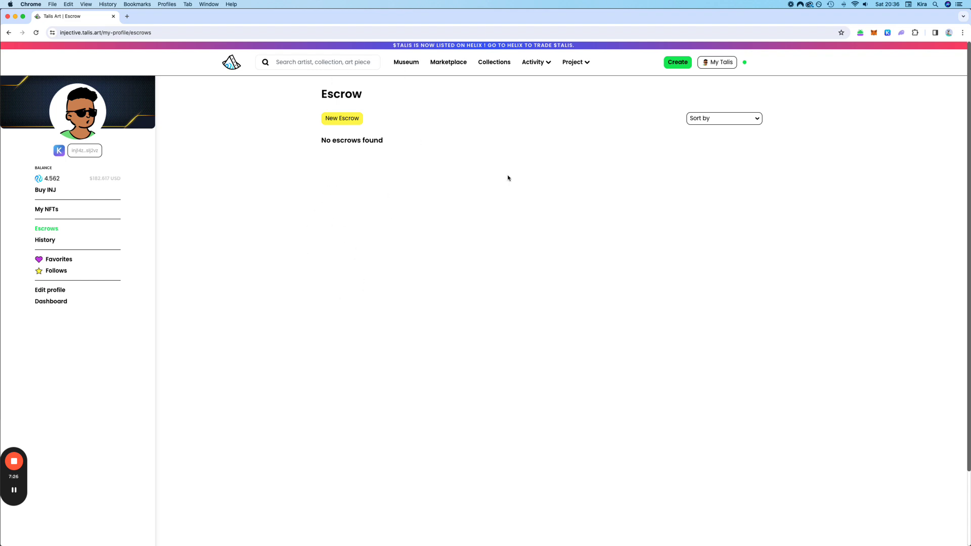
left_click(351, 120)
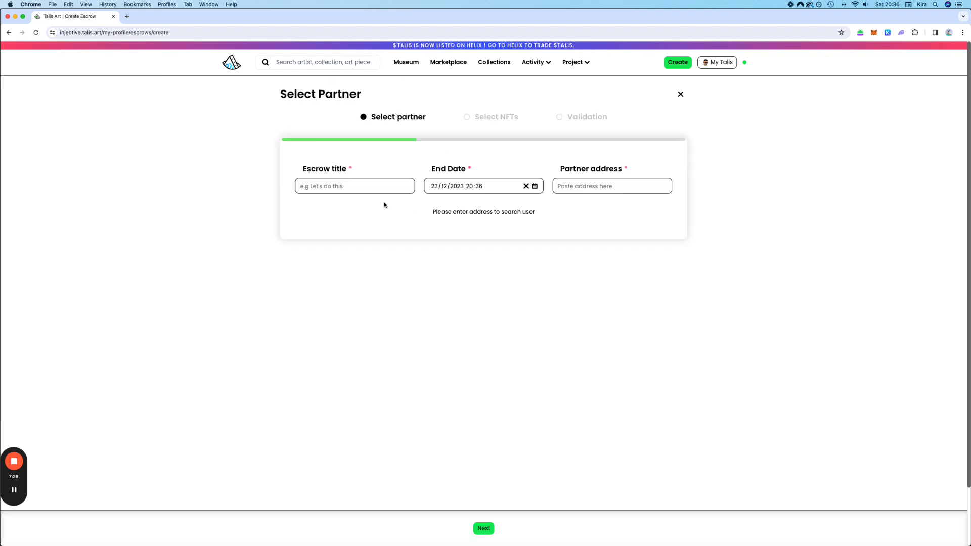
Step: Leave the escrow title and partner address empty, close the form uncreated, and go to History
left_click(325, 189)
left_click(599, 188)
left_click(680, 94)
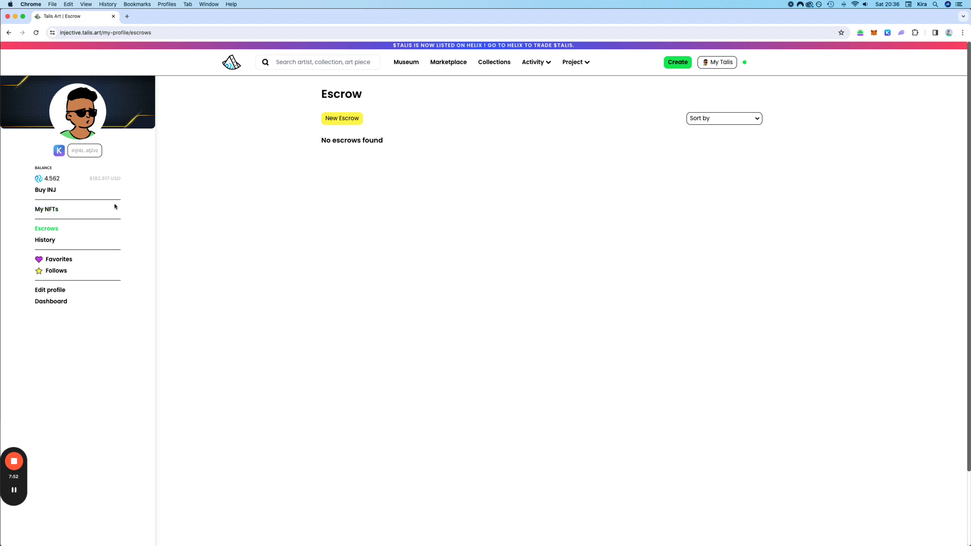
left_click(53, 240)
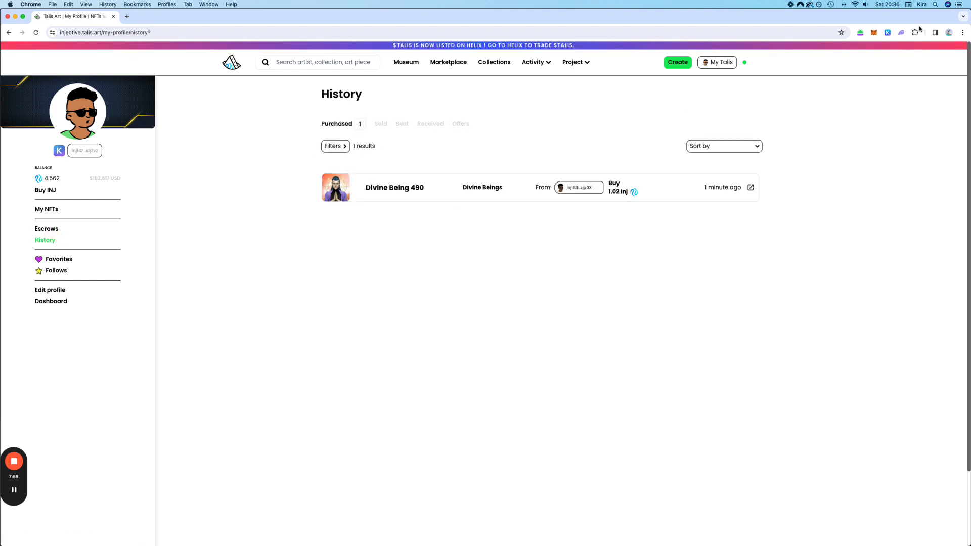
Step: Switch History to Sold, then back to Purchased showing the 1.02 INJ Divine Being 490 buy
left_click(382, 126)
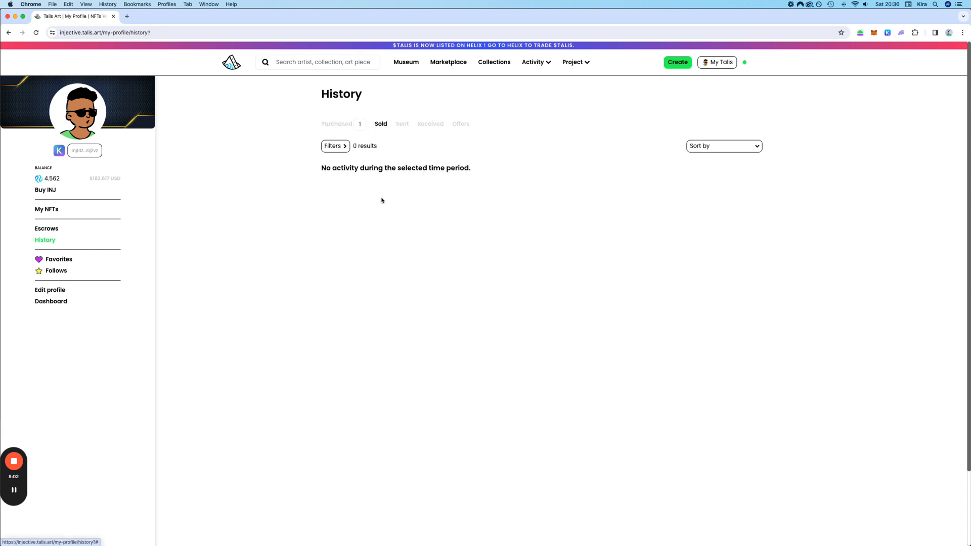
left_click(352, 125)
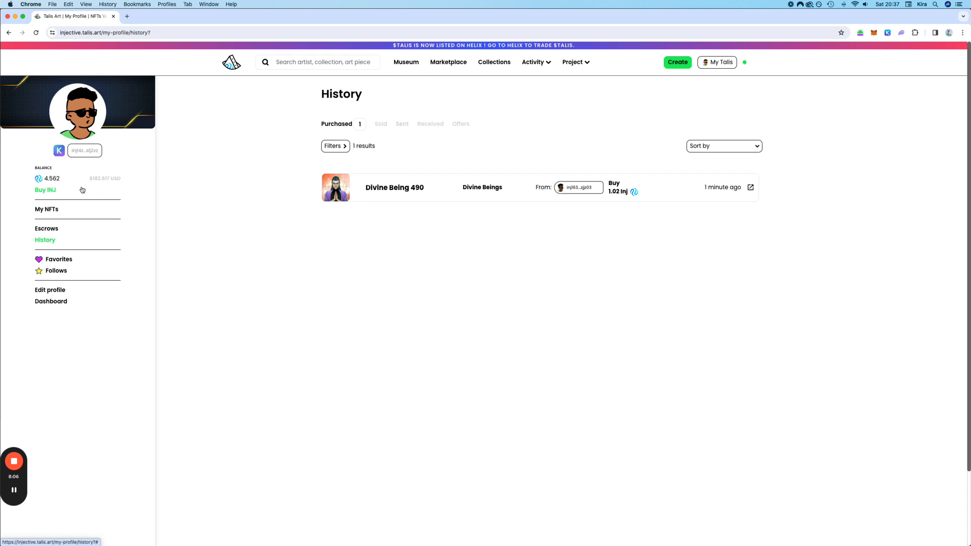
Step: Return to My NFTs and view the Auctions and Not for sale lists
left_click(57, 209)
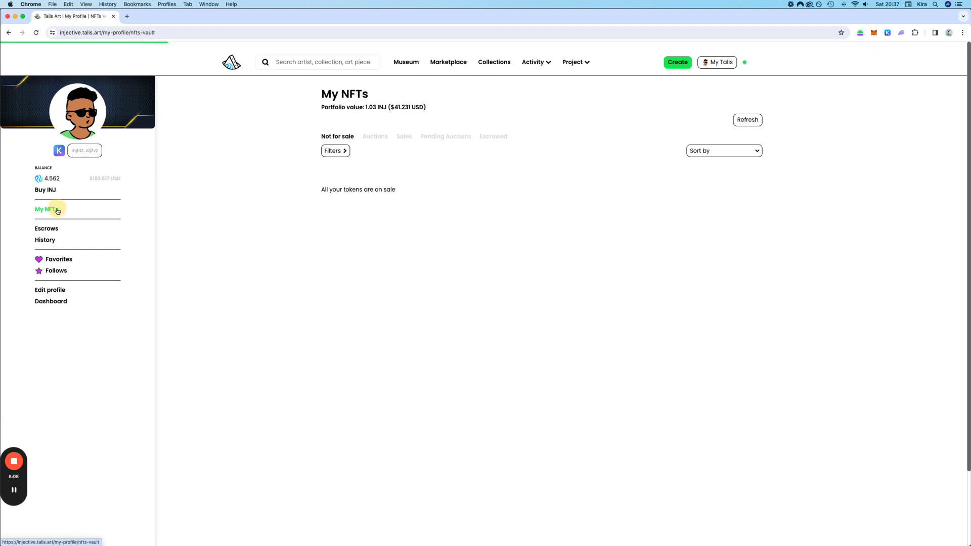
left_click(391, 139)
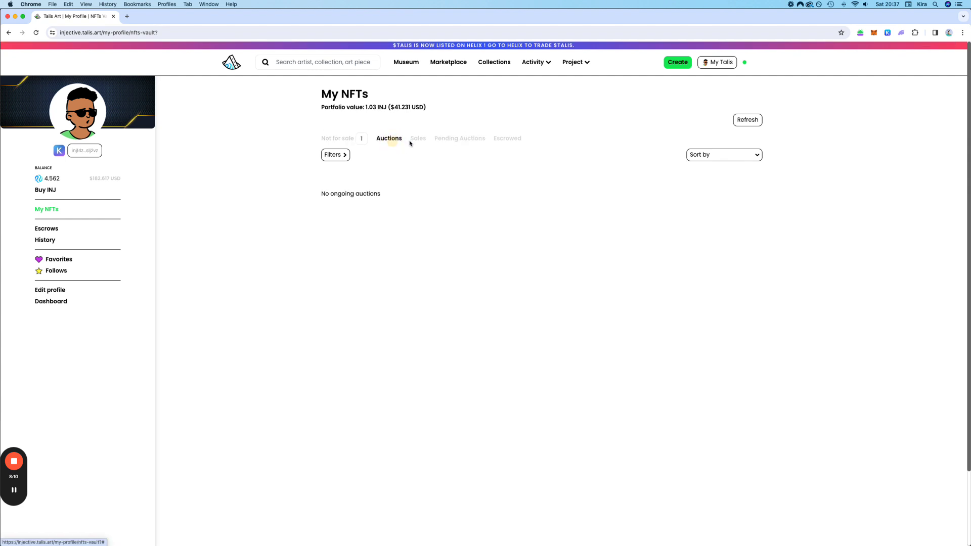
left_click(352, 140)
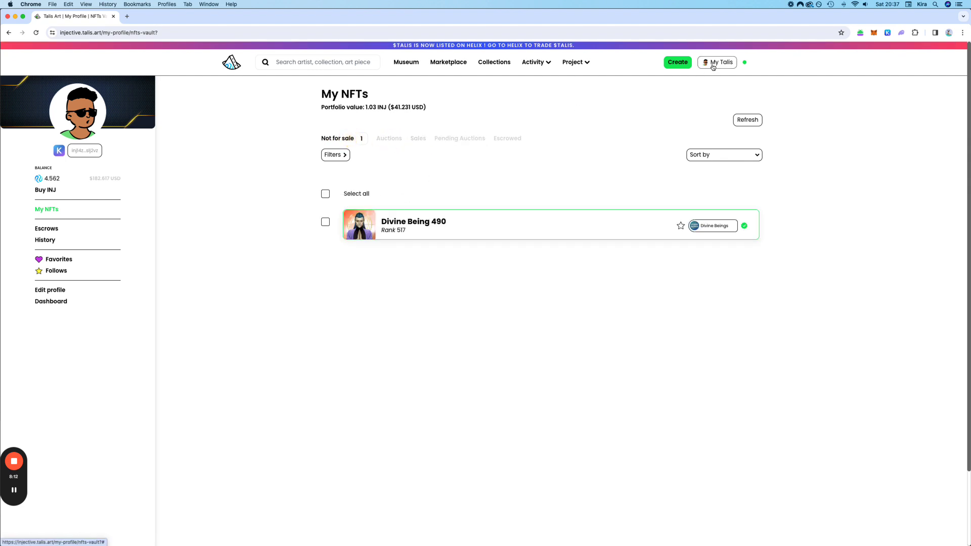
Step: Select Divine Being 490 for bulk actions and preview the Send form without sending
left_click(326, 222)
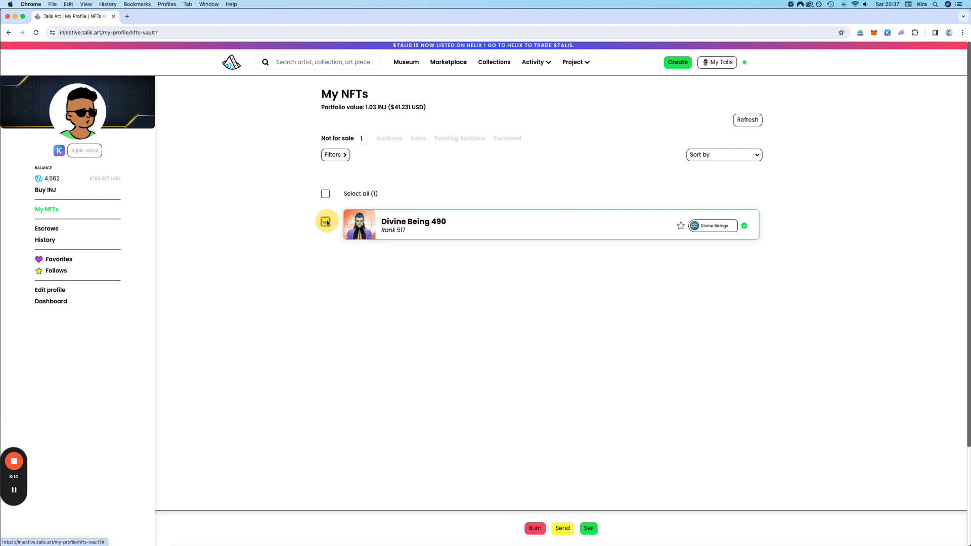
left_click(563, 528)
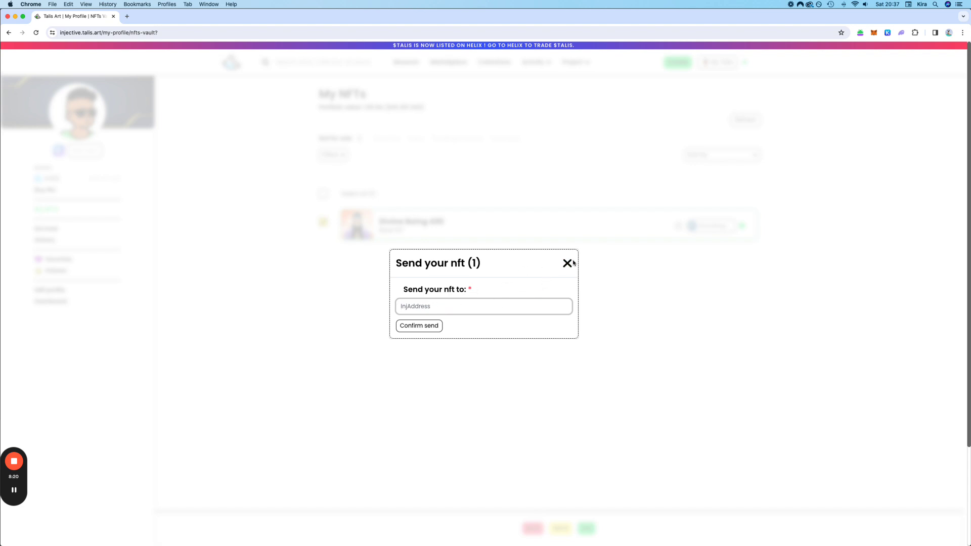
left_click(567, 265)
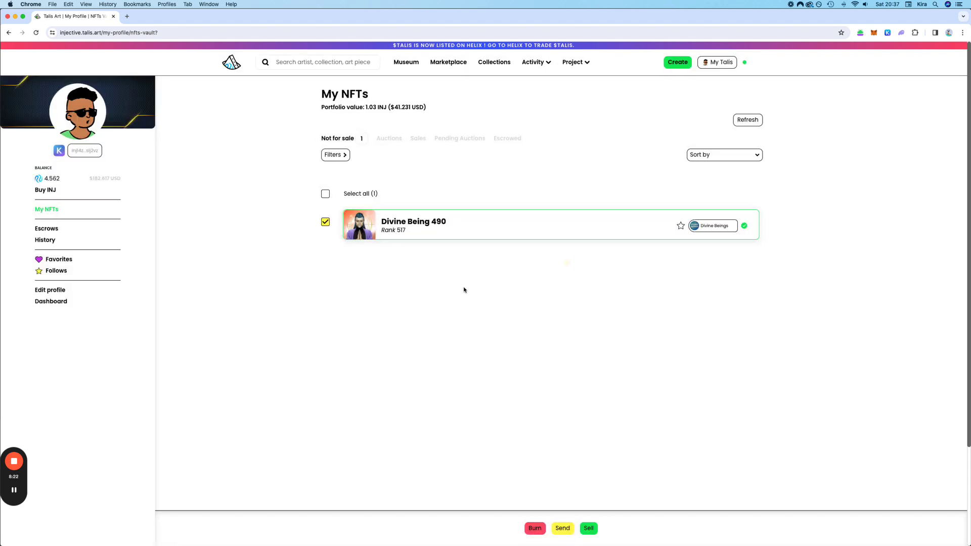
left_click(719, 62)
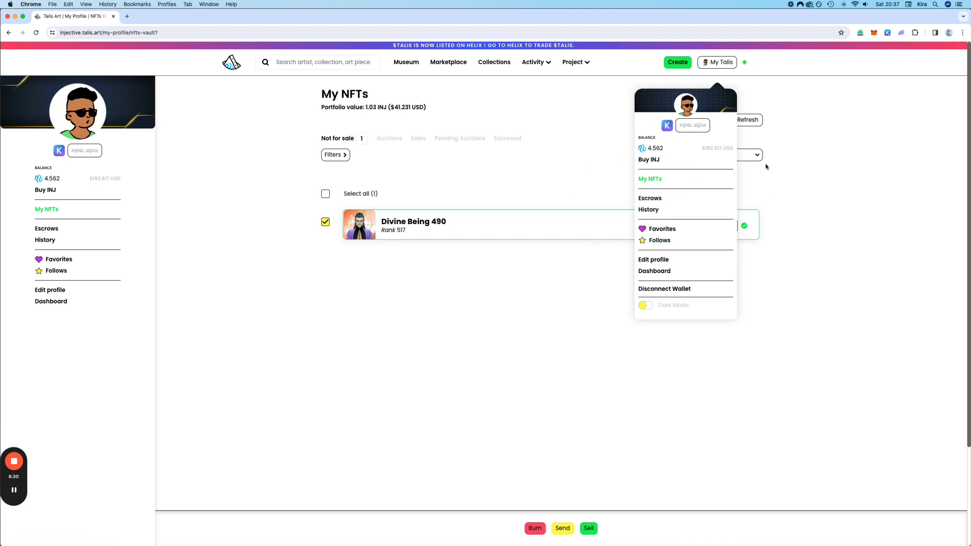
Step: Close and reopen the My Talis menu showing the account balance and profile sections
left_click(601, 101)
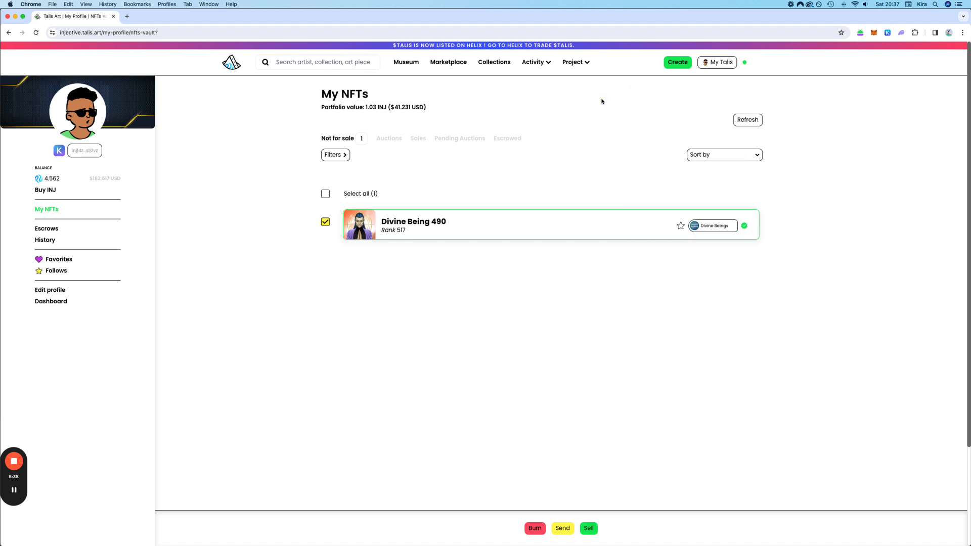
left_click(710, 70)
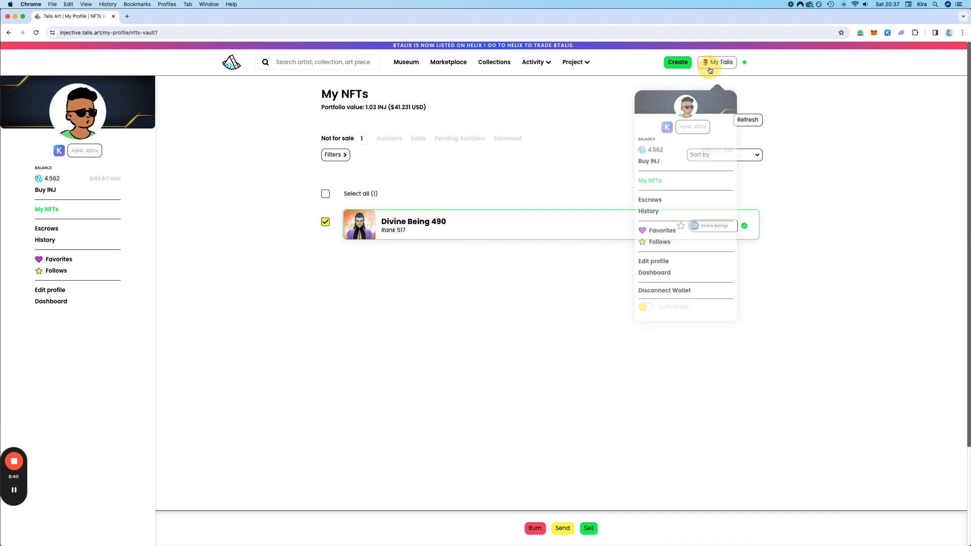